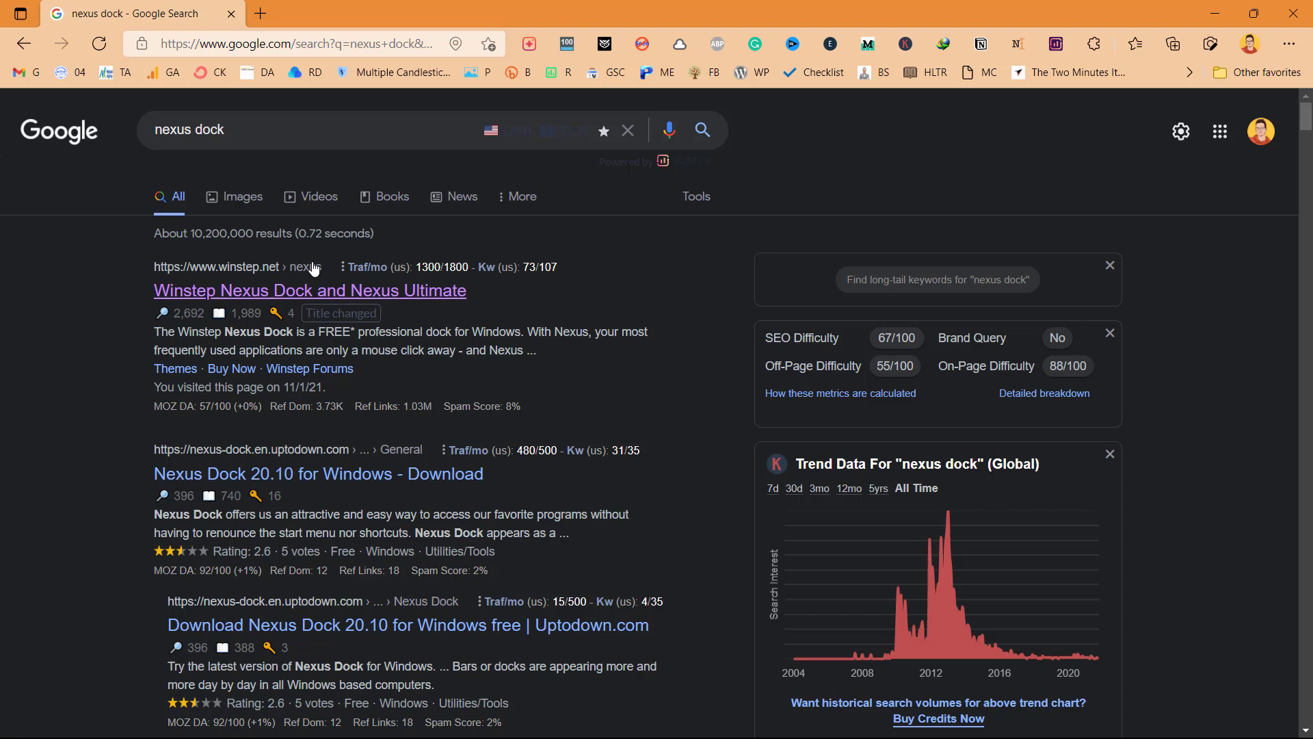
Open the 'Winstep Nexus Dock and Nexus Ultimate' result for 'nexus dock' and scroll to its Download button
left_click_drag(254, 122, 139, 121)
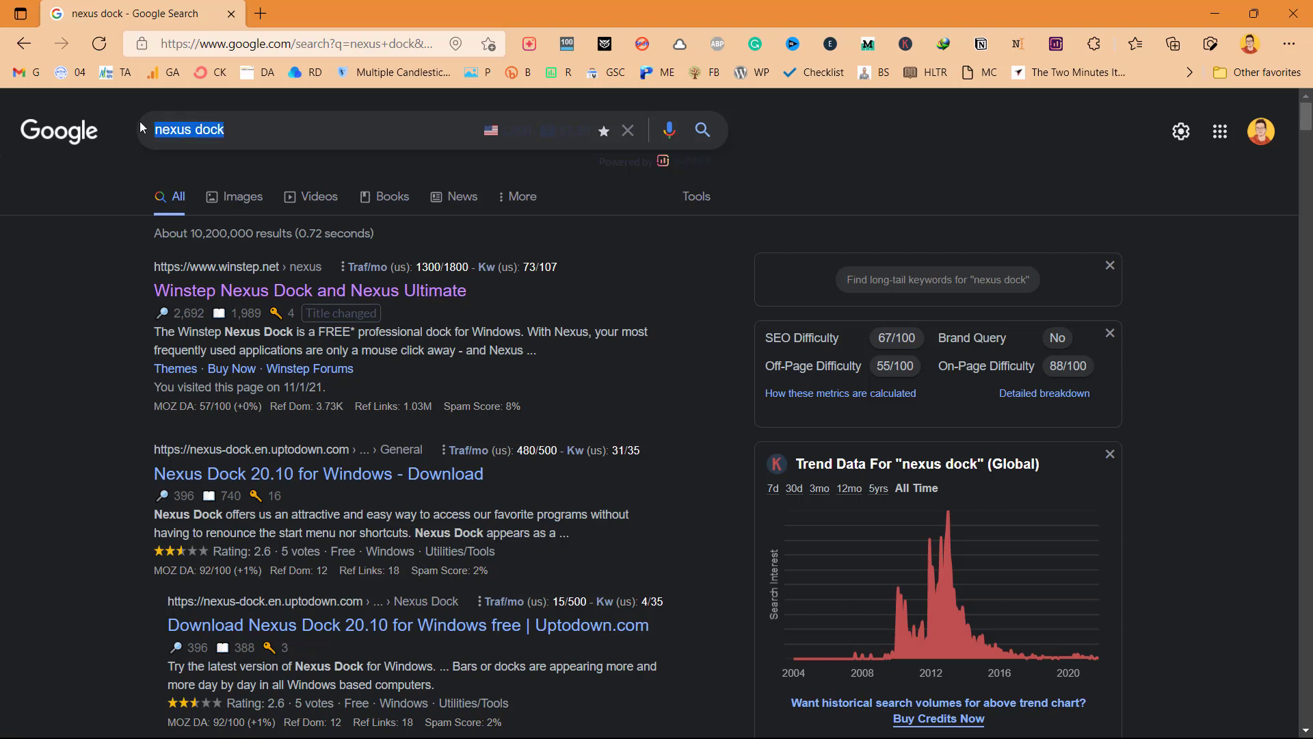
left_click(80, 280)
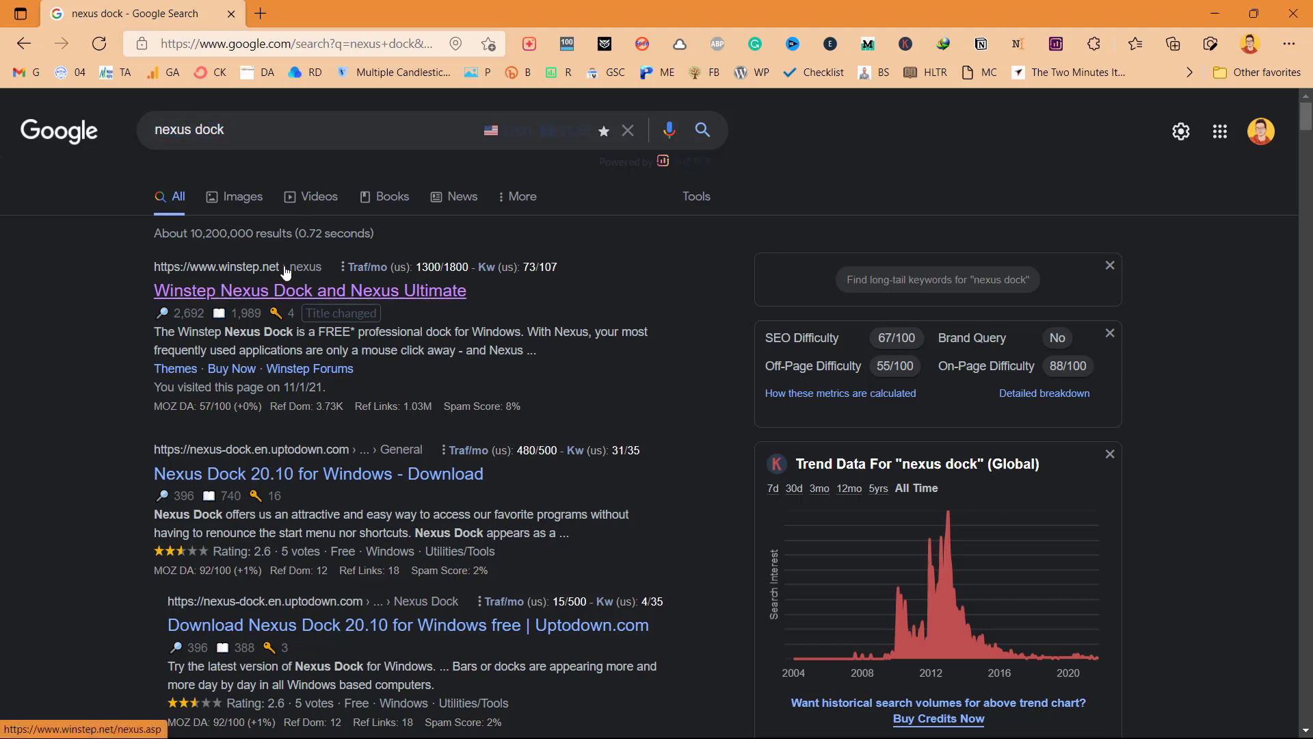
left_click(239, 292)
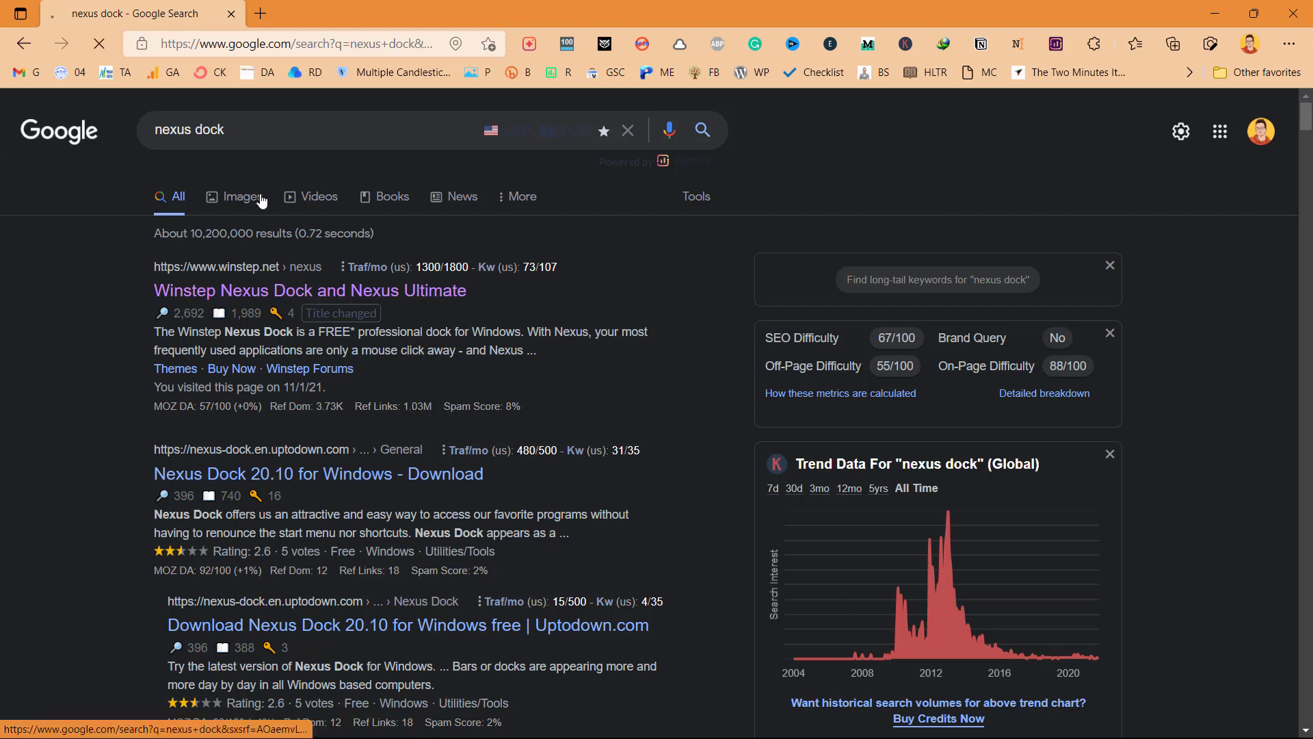
scroll(417, 320, "down", 8)
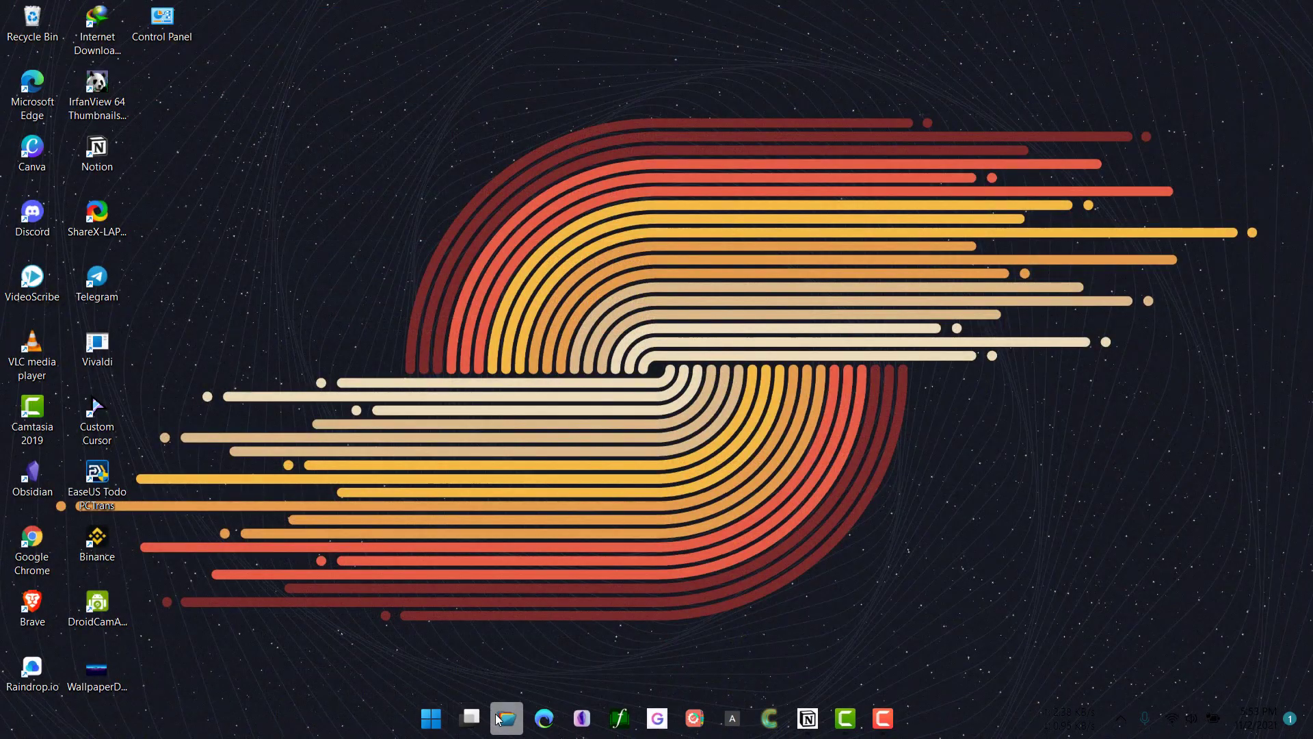
Open File Explorer on the Windows Customization folder
key("super+e")
left_click(347, 238)
double_click(451, 216)
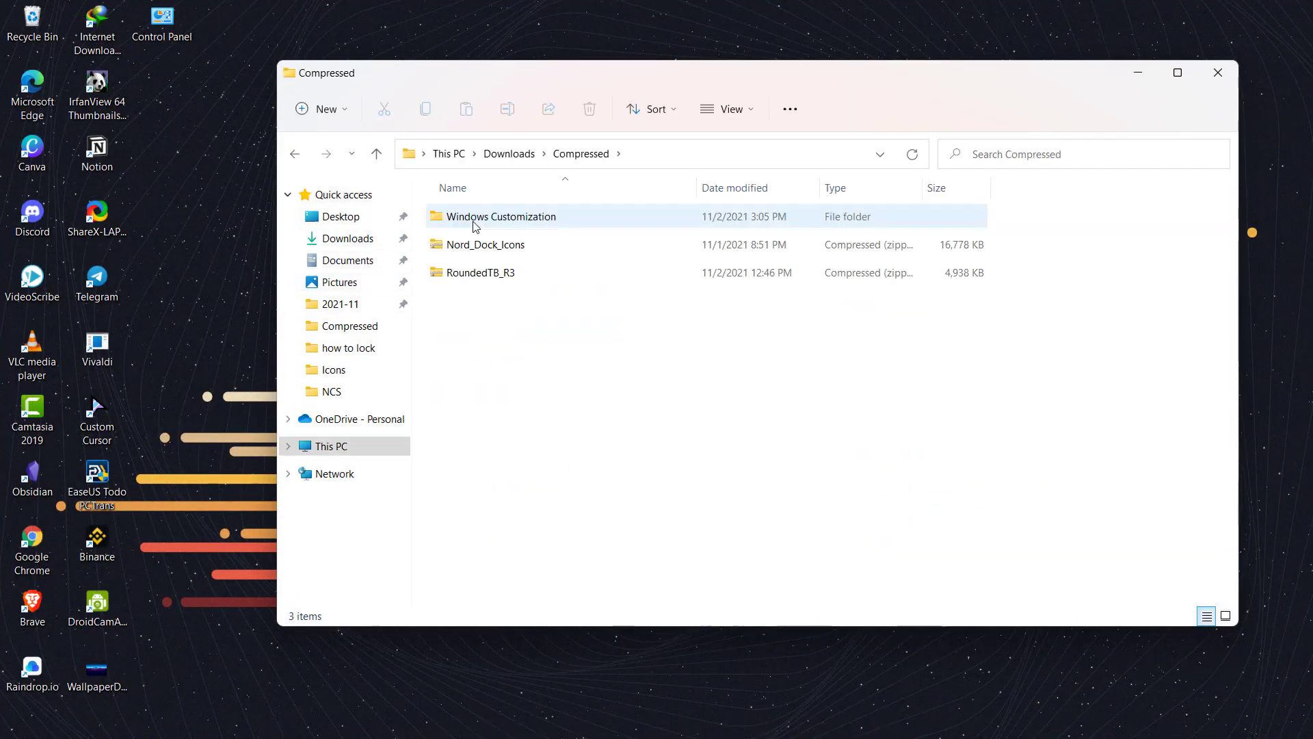
double_click(472, 217)
Extract all files from the nexus zip and select NexusSetup in the extracted folder
left_click(472, 218)
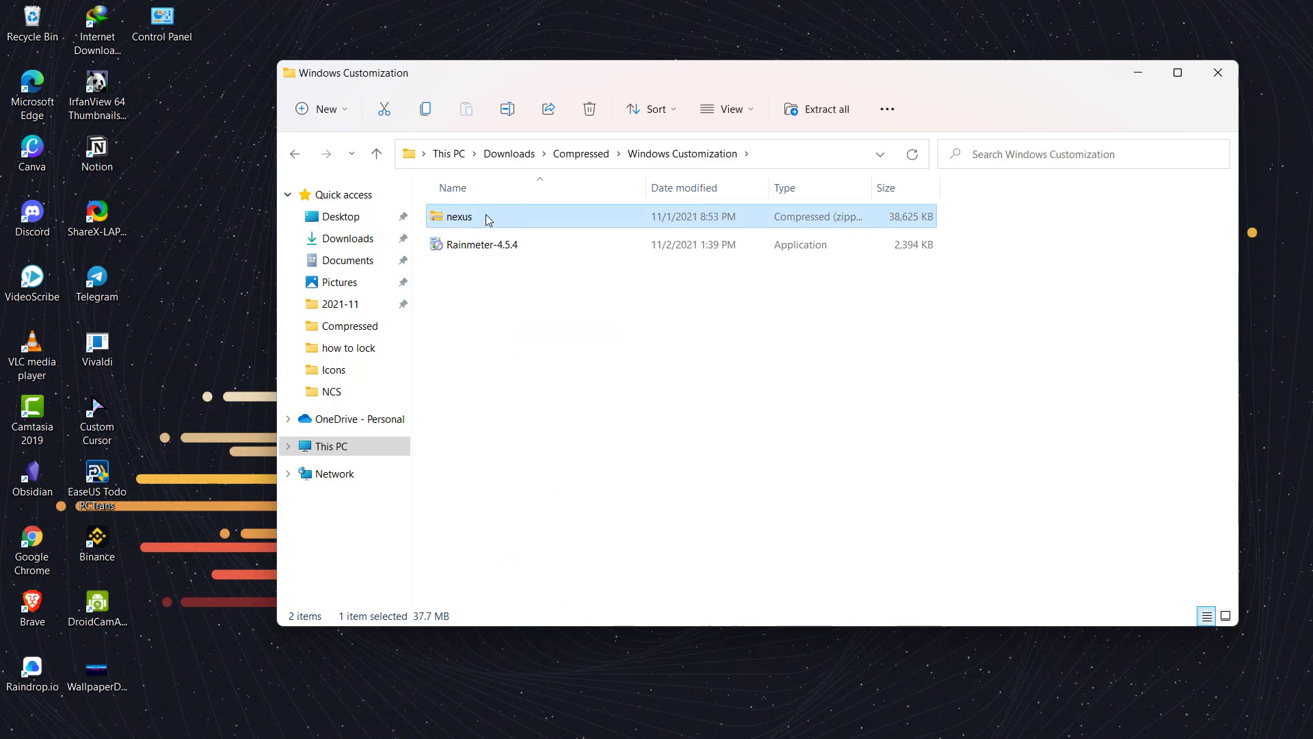
right_click(489, 217)
left_click(575, 351)
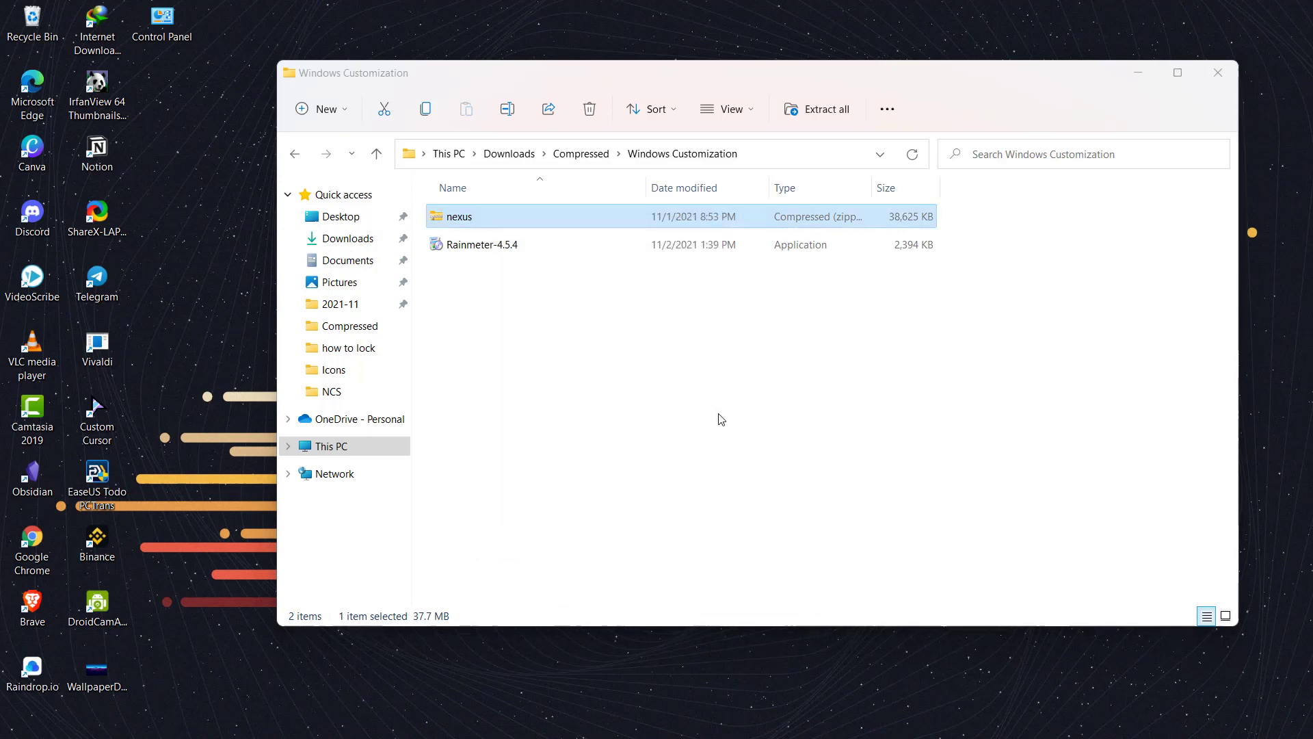
left_click(792, 552)
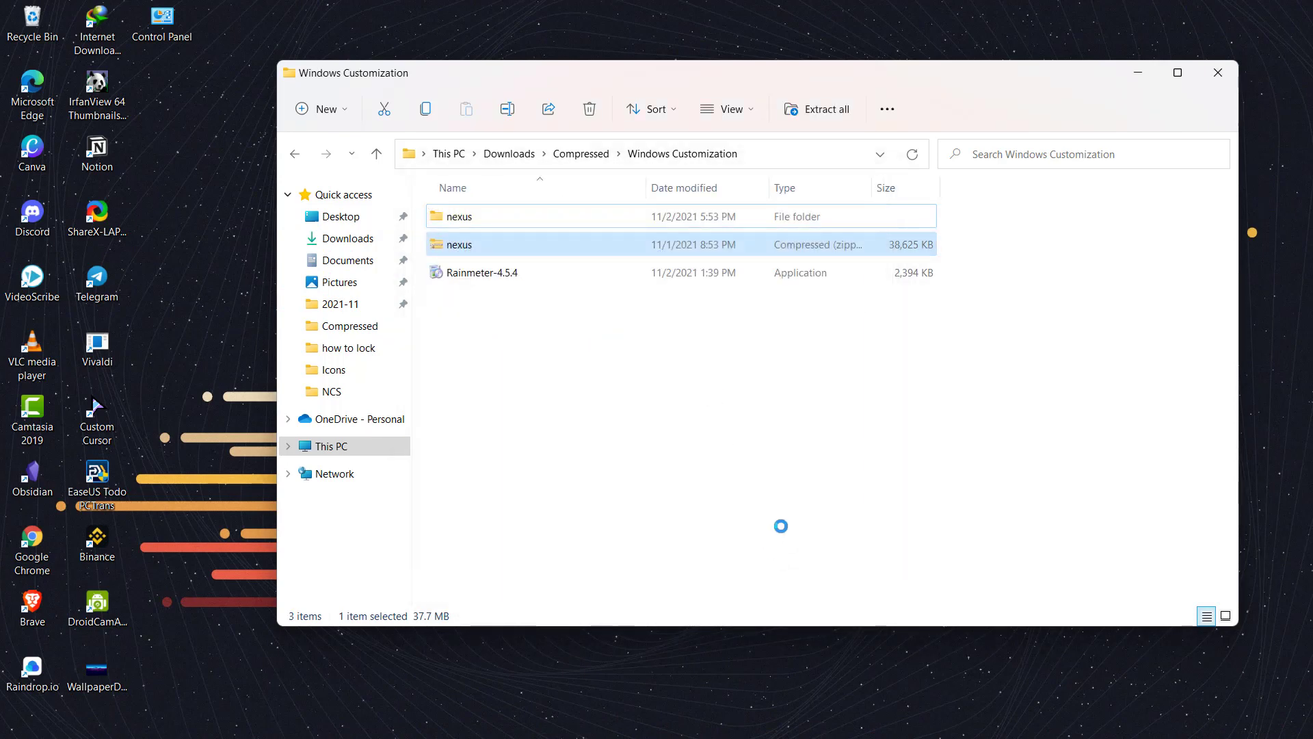
left_click(503, 248)
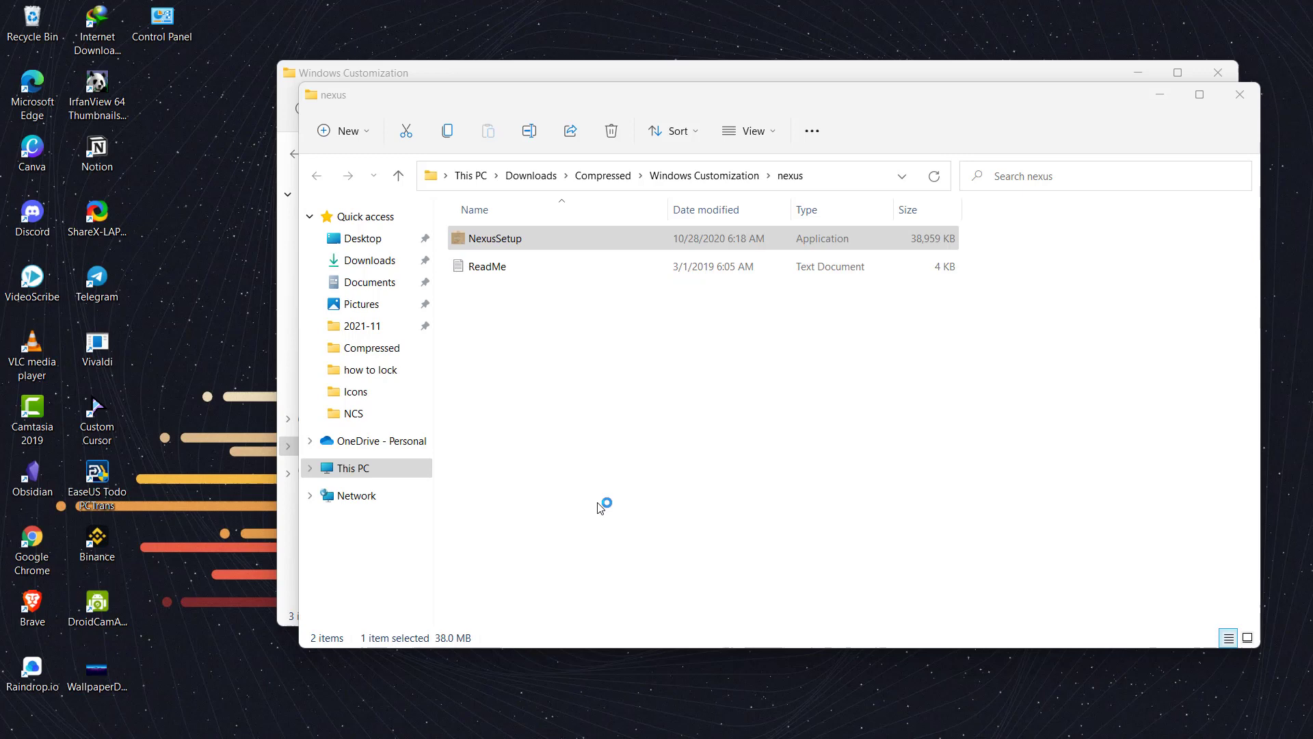
Accept the license and install Nexus with the default location and Start menu folder
left_click(674, 414)
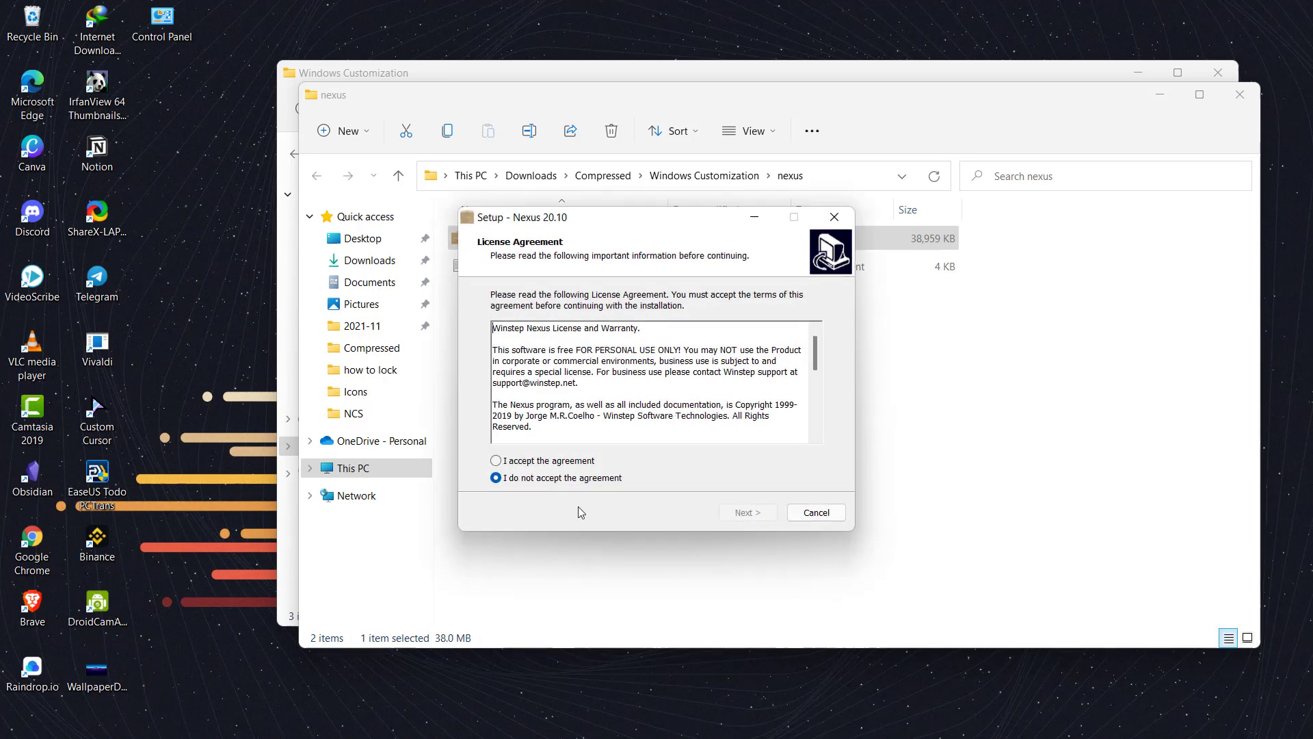
left_click(515, 462)
left_click(747, 518)
left_click(748, 519)
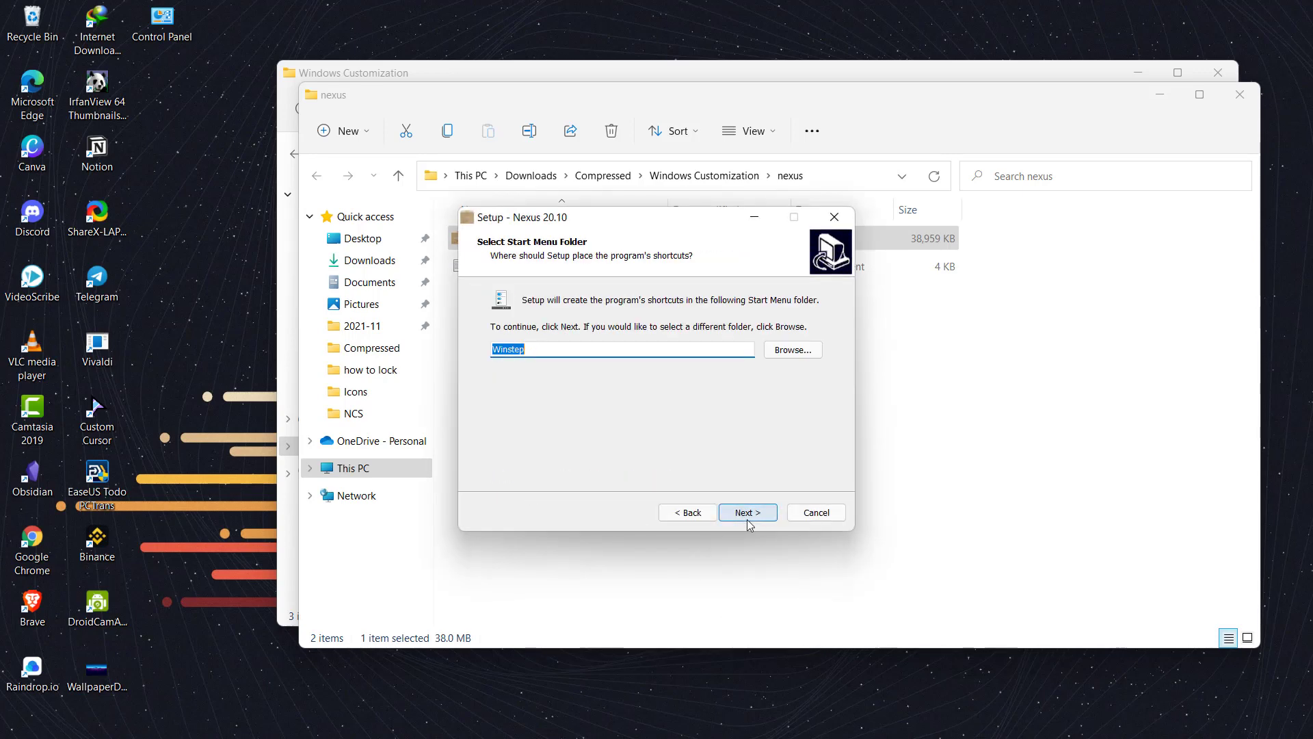
left_click(747, 519)
left_click(747, 518)
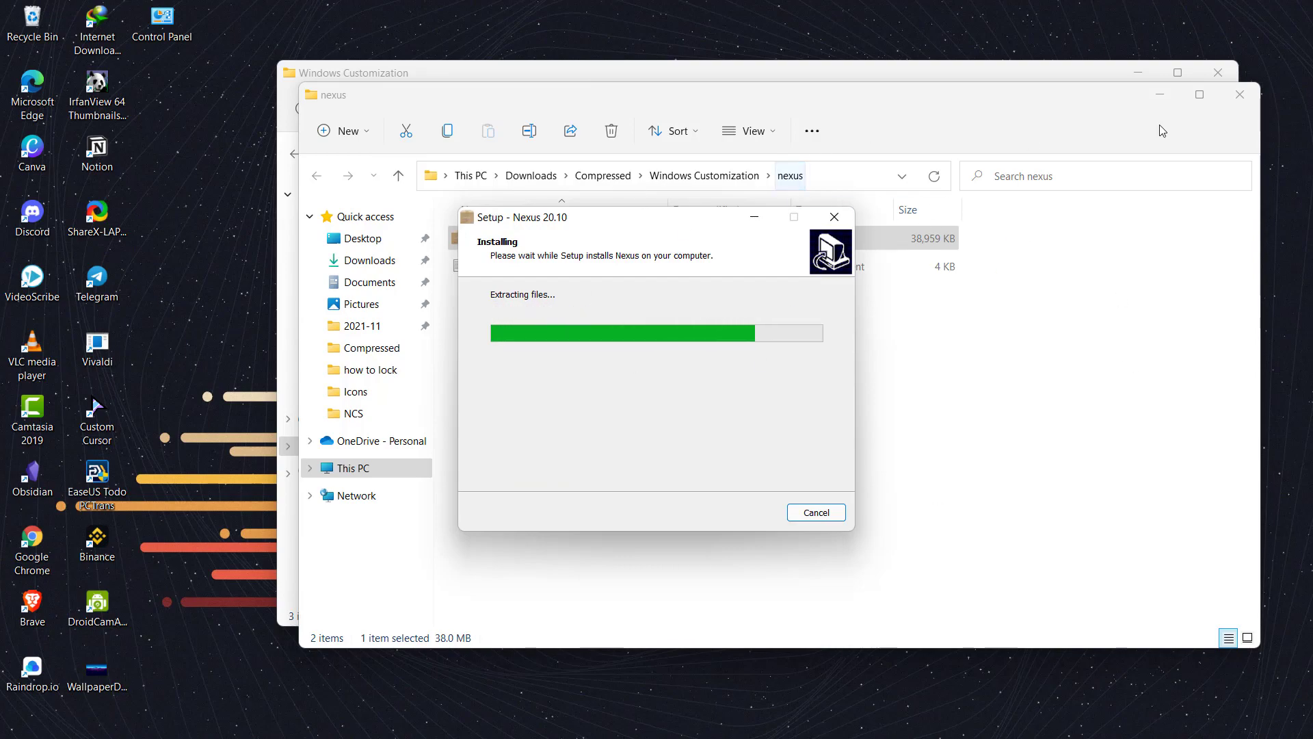
Close the nexus and Windows Customization folder windows and finish setup, launching Nexus
left_click(1239, 94)
left_click(1237, 82)
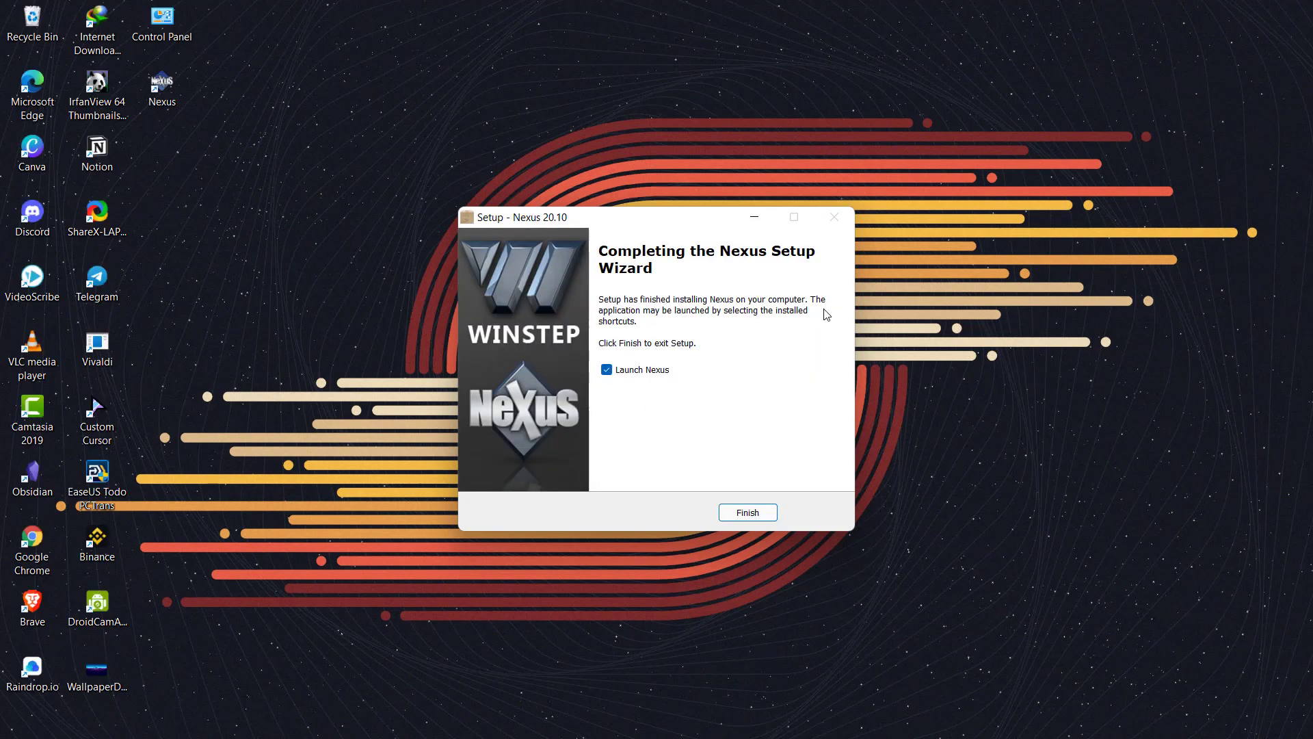
left_click(747, 513)
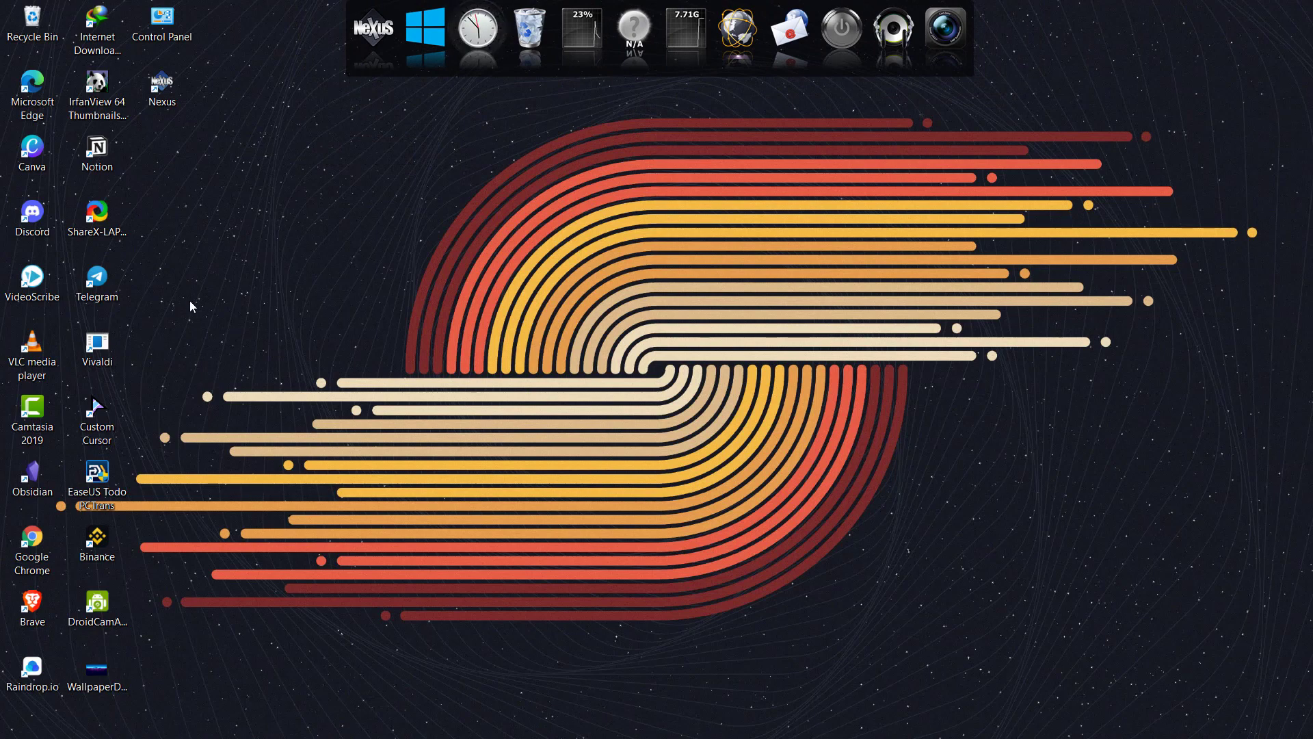
Uncheck Show desktop icons under View in the desktop's classic context menu
right_click(245, 188)
left_click(208, 179)
right_click(183, 161)
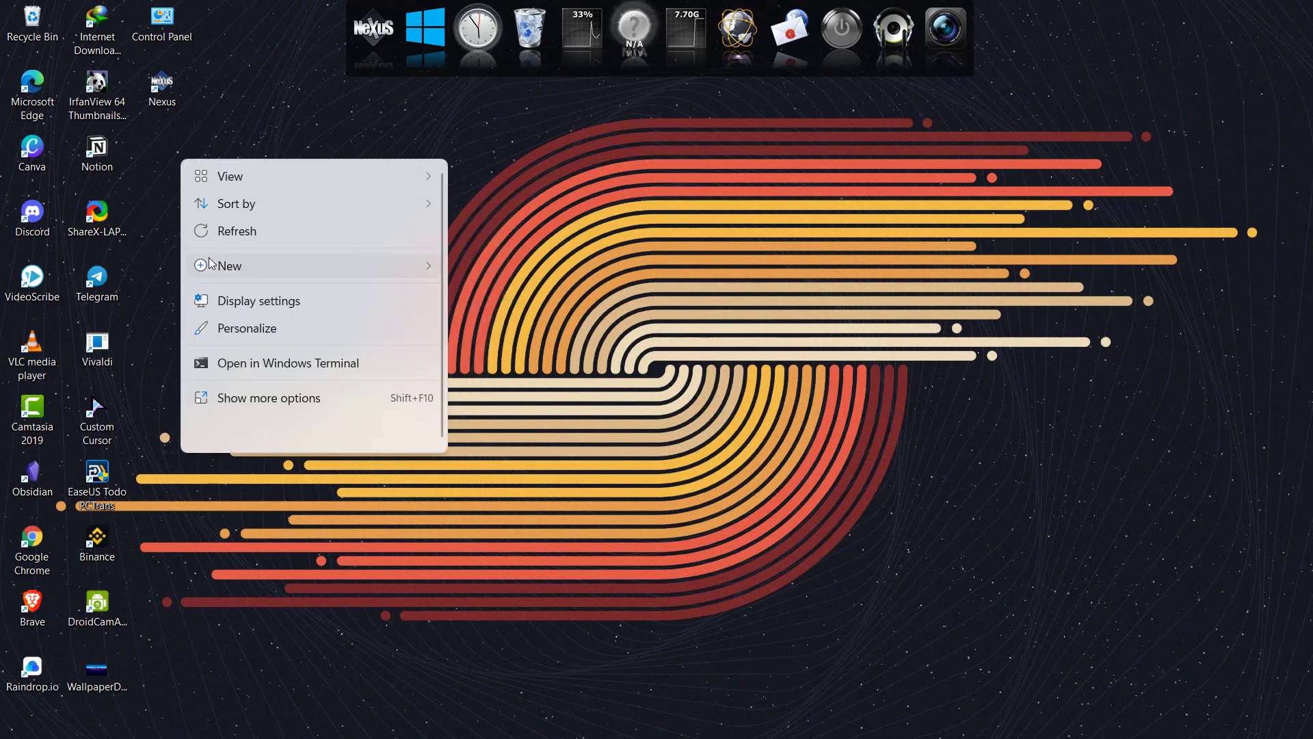
right_click(629, 216)
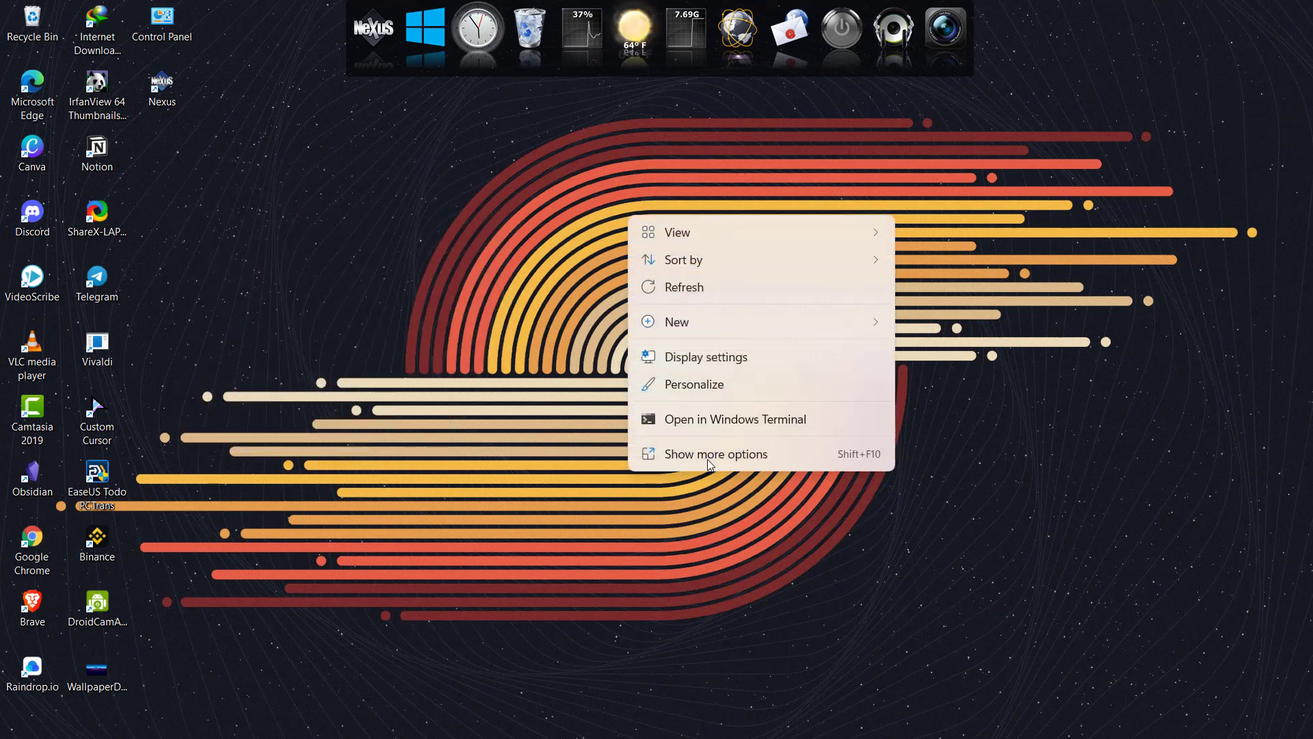
left_click(708, 461)
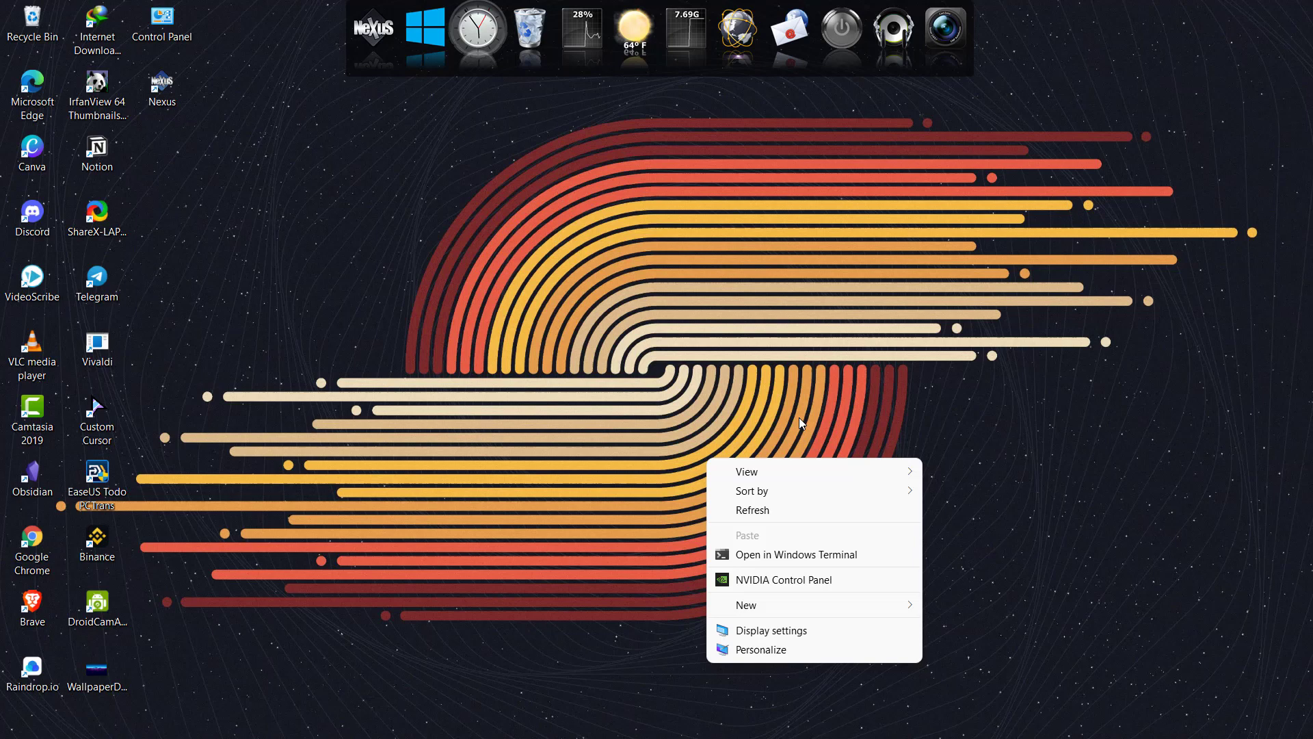
mouse_move(791, 471)
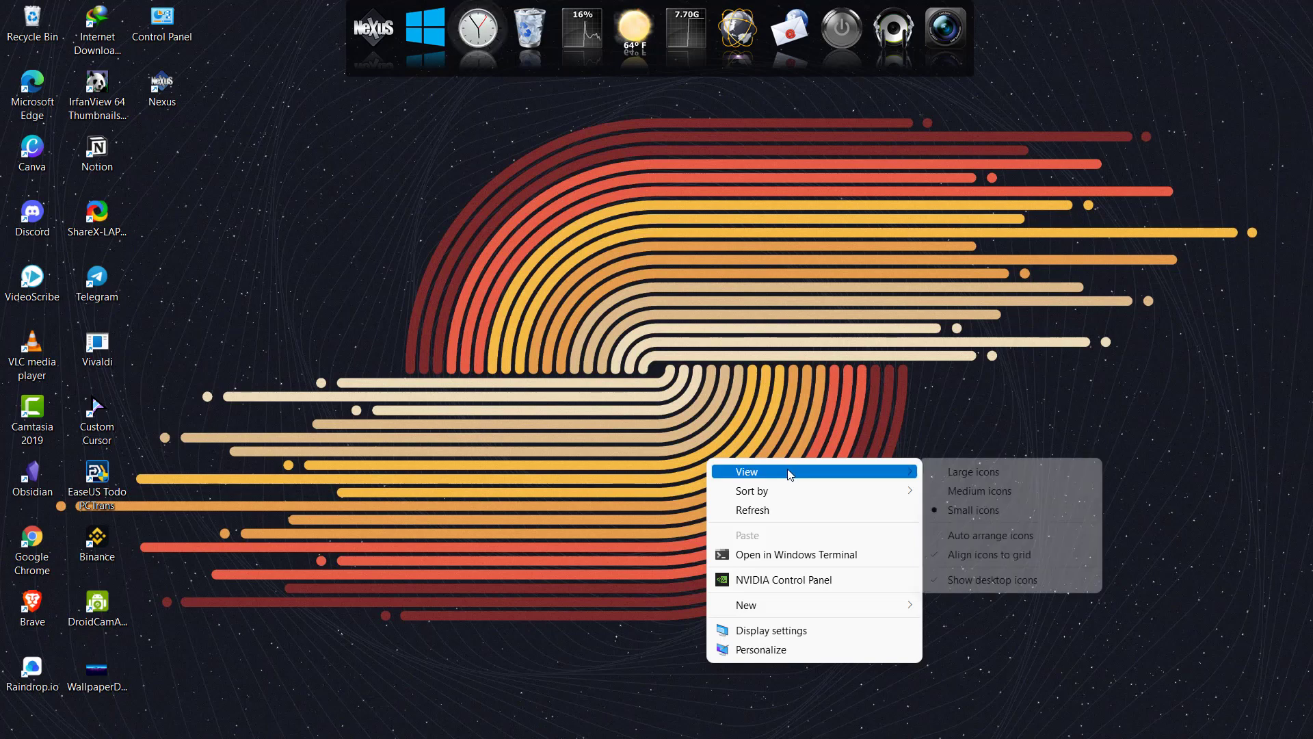
left_click(987, 582)
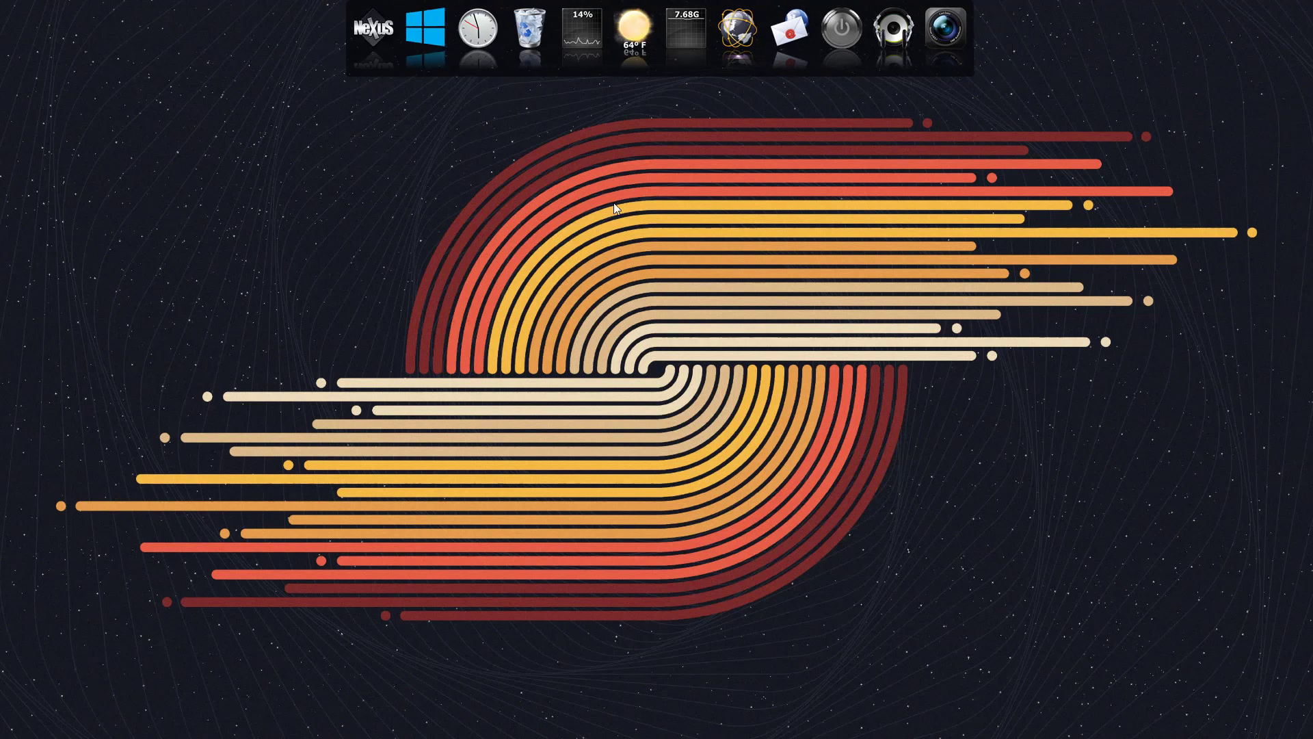
Set the Nexus dock's Screen Position to Bottom Screen Edge
right_click(364, 43)
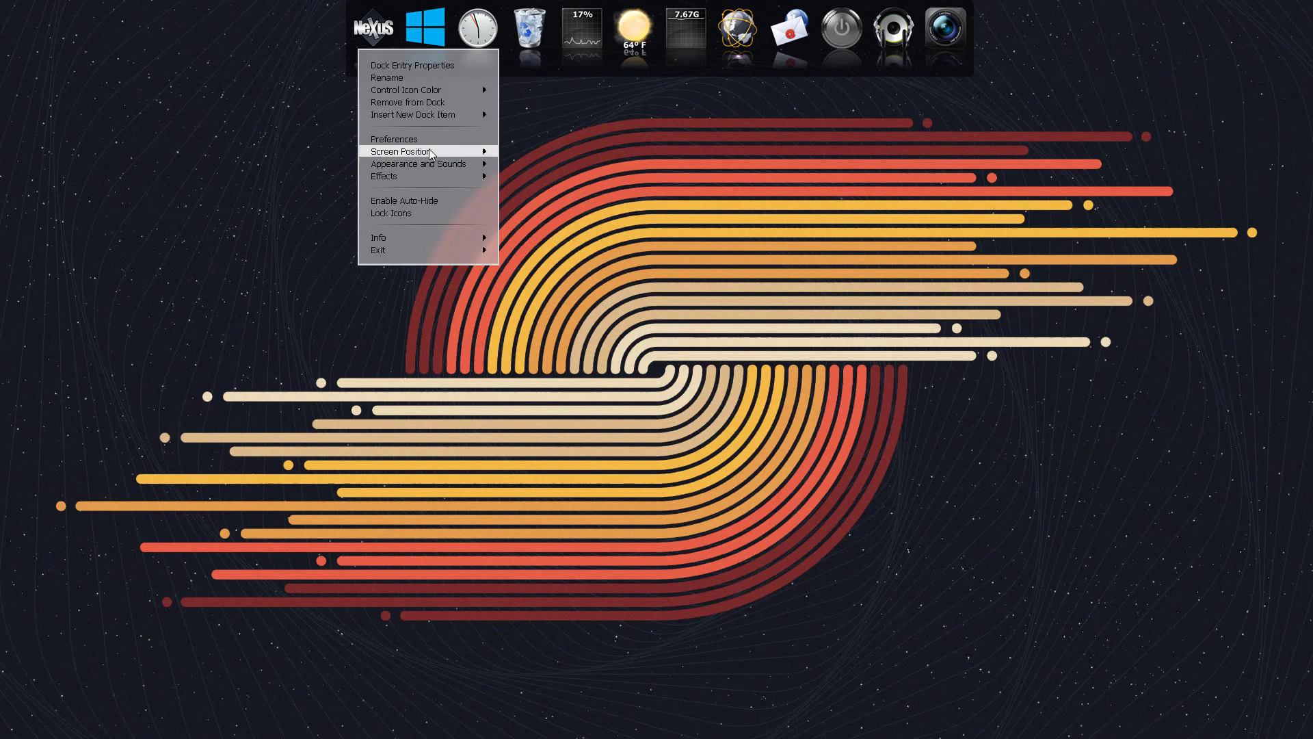
mouse_move(483, 155)
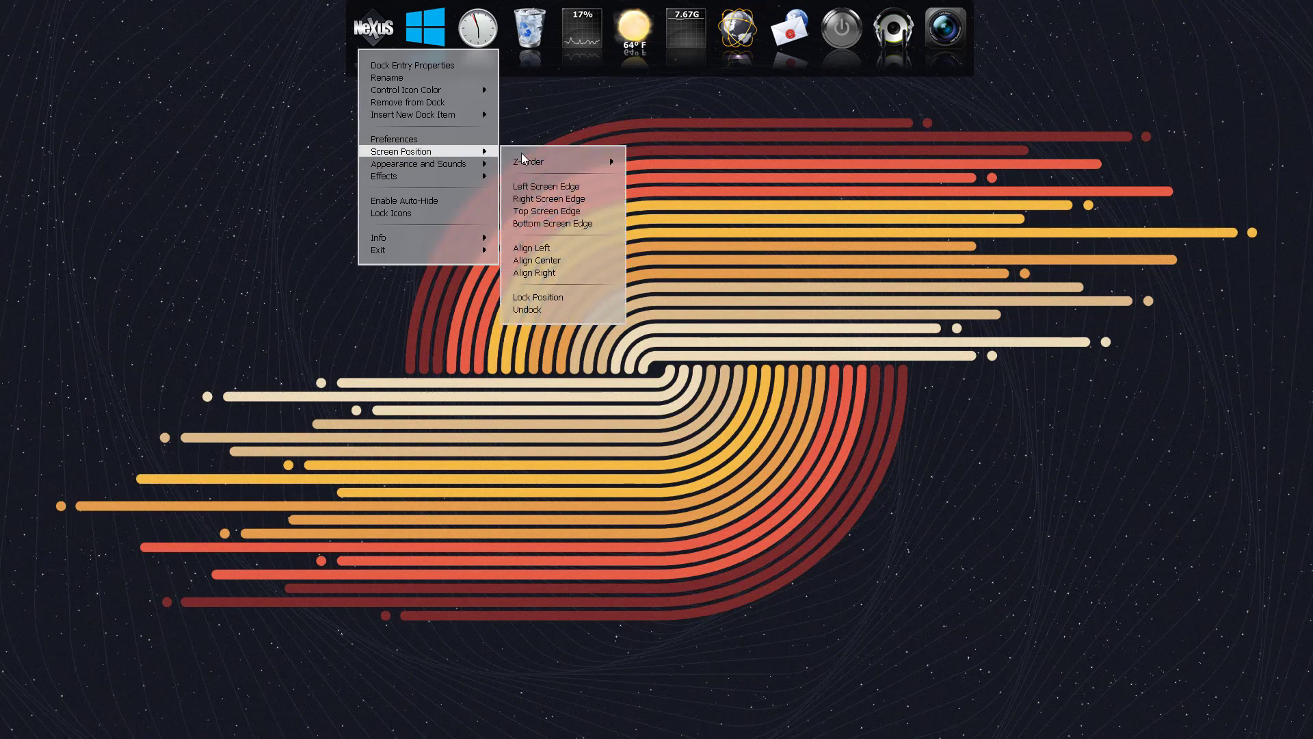
left_click(550, 224)
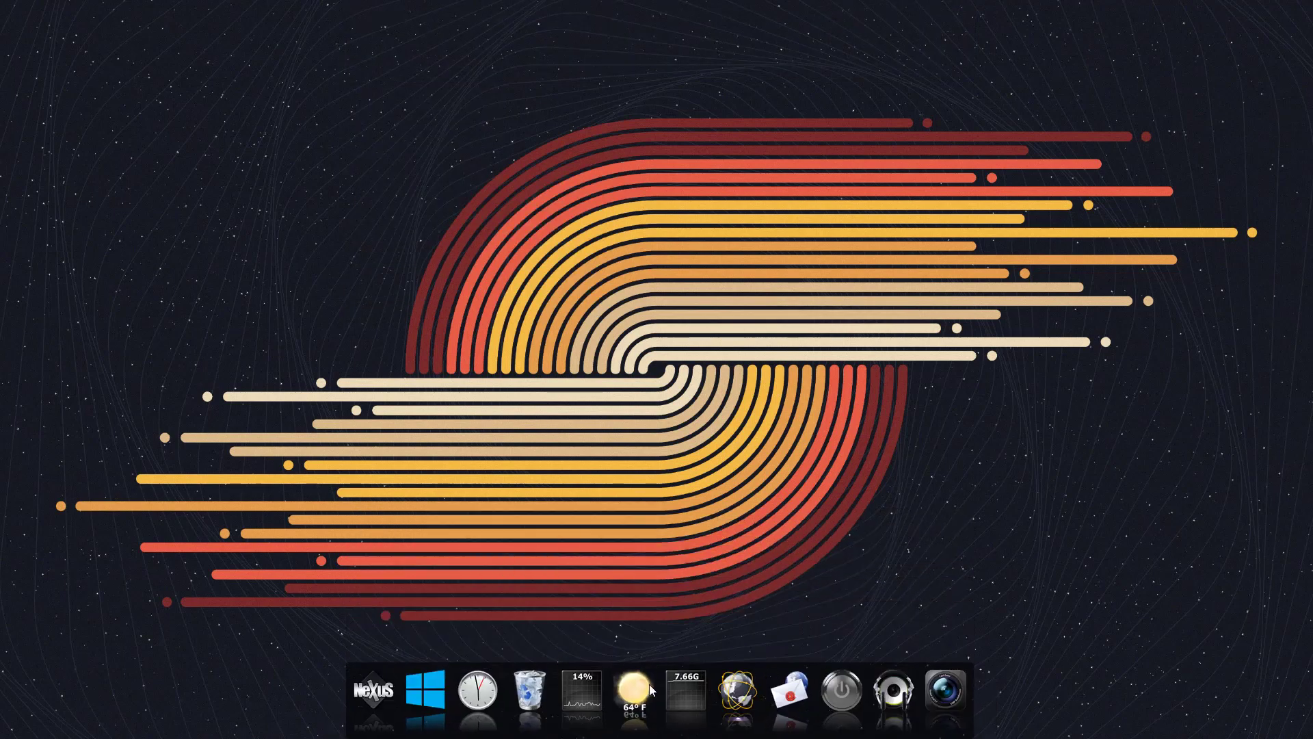
right_click(372, 666)
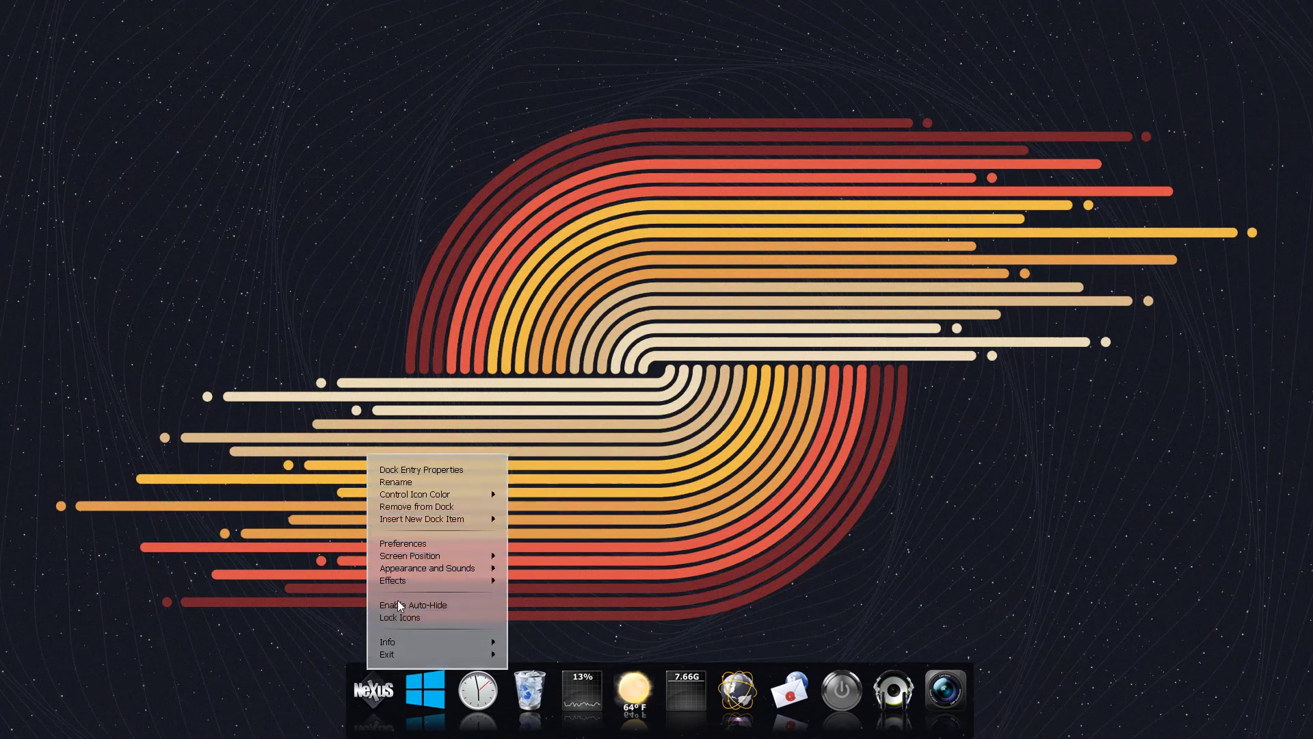
In Nexus Preferences, set the Position tab's dock offset from screen edge to 38 and apply
left_click(404, 545)
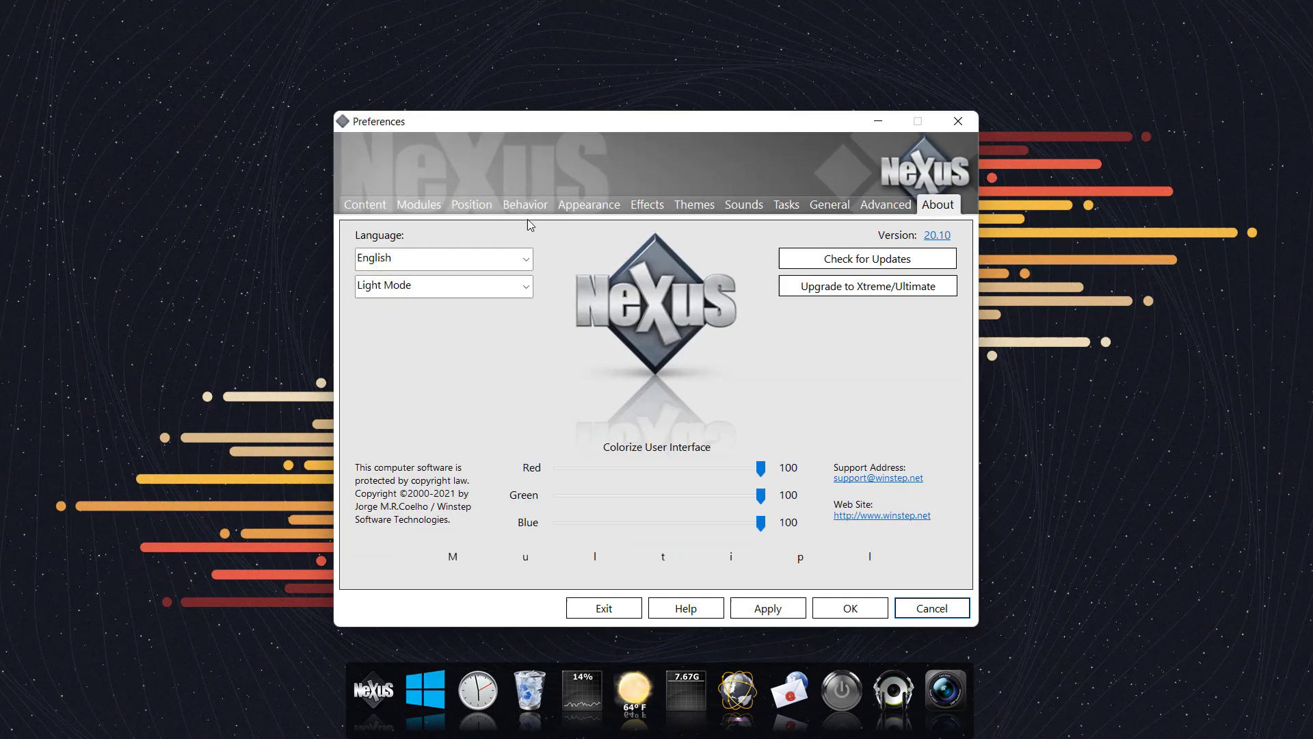
left_click(473, 207)
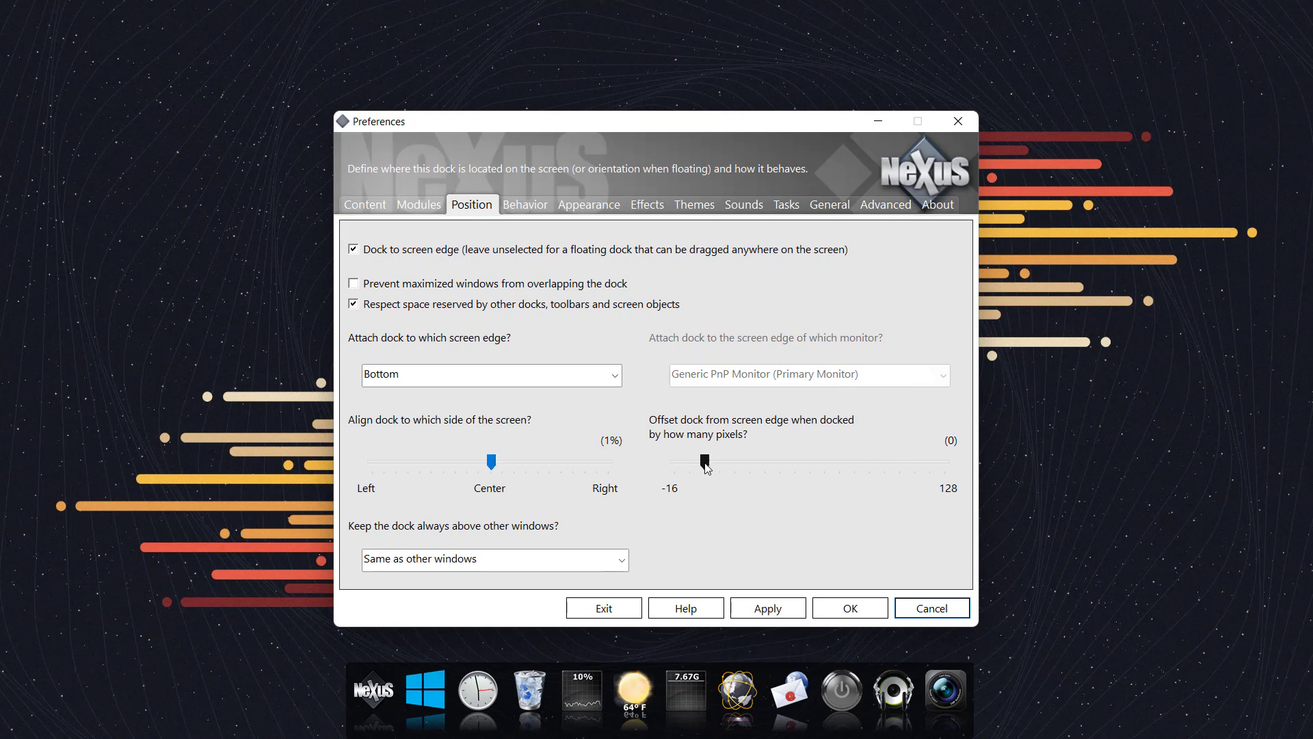
left_click_drag(706, 467, 745, 467)
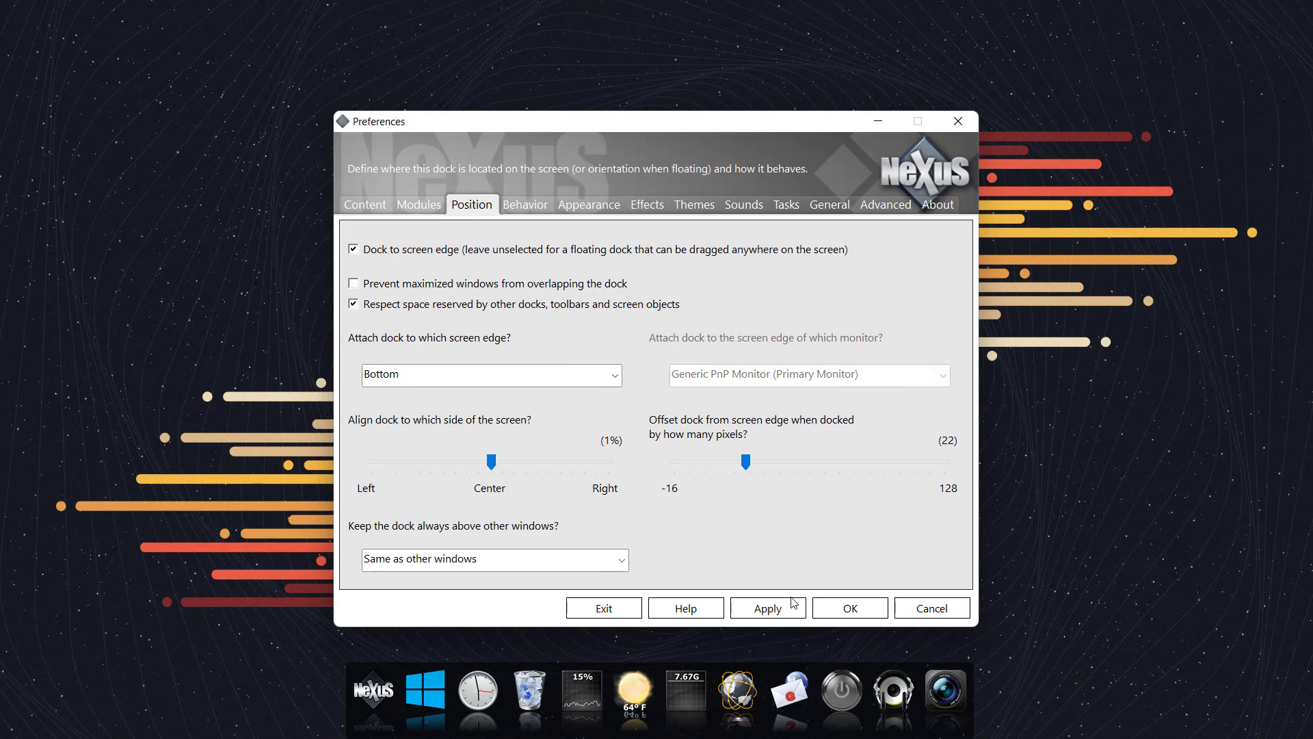
left_click(751, 461)
left_click(778, 616)
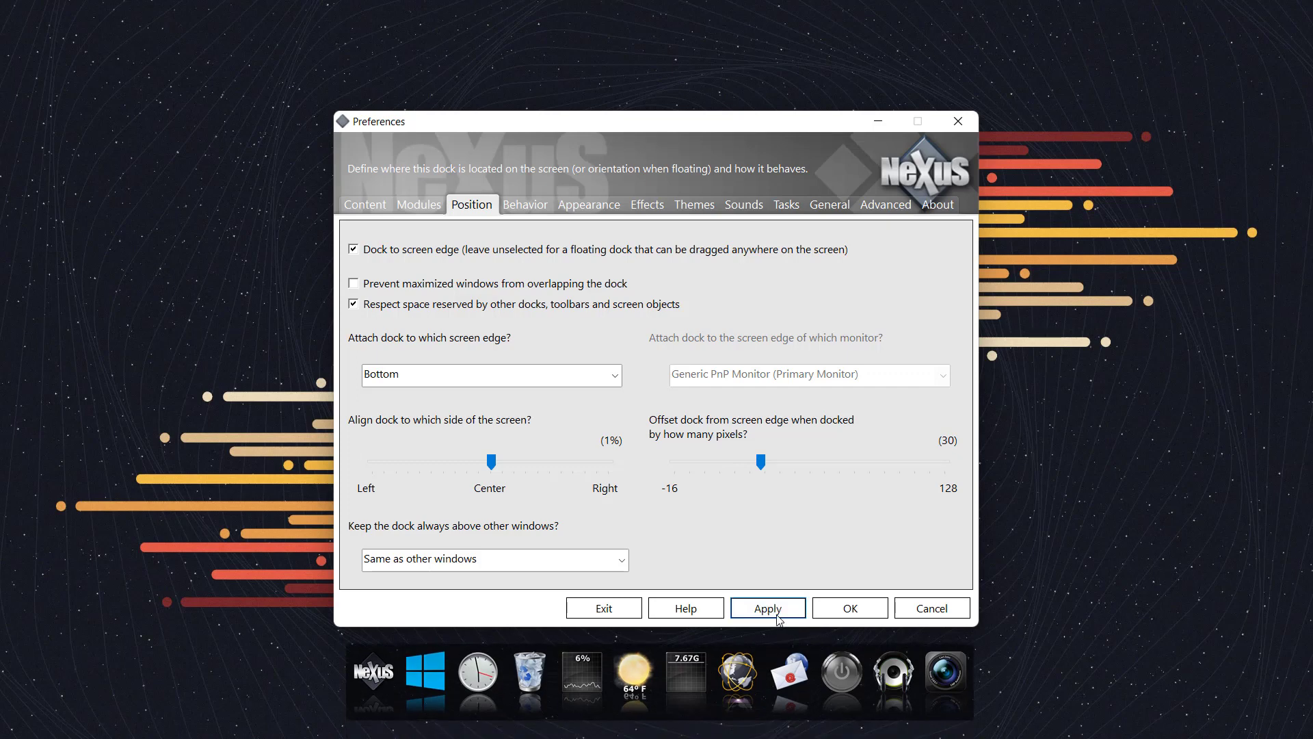
left_click_drag(757, 468, 776, 464)
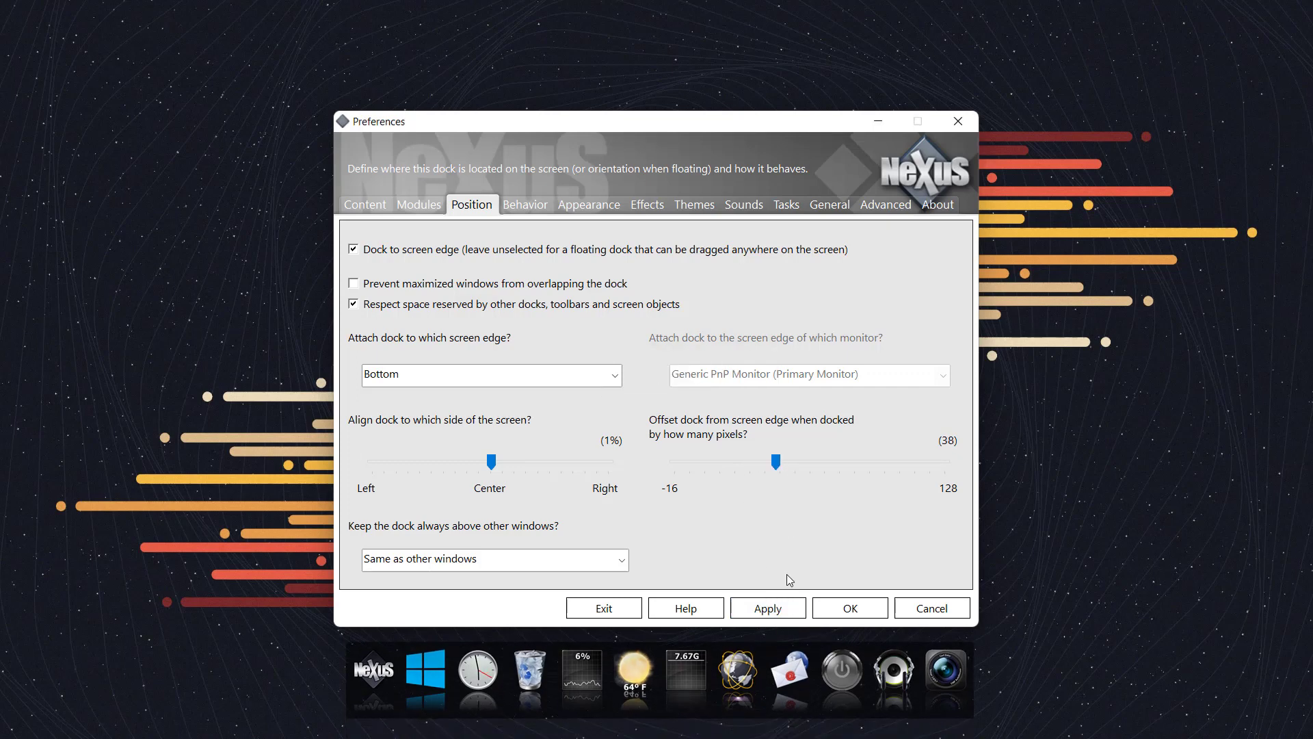
left_click(778, 616)
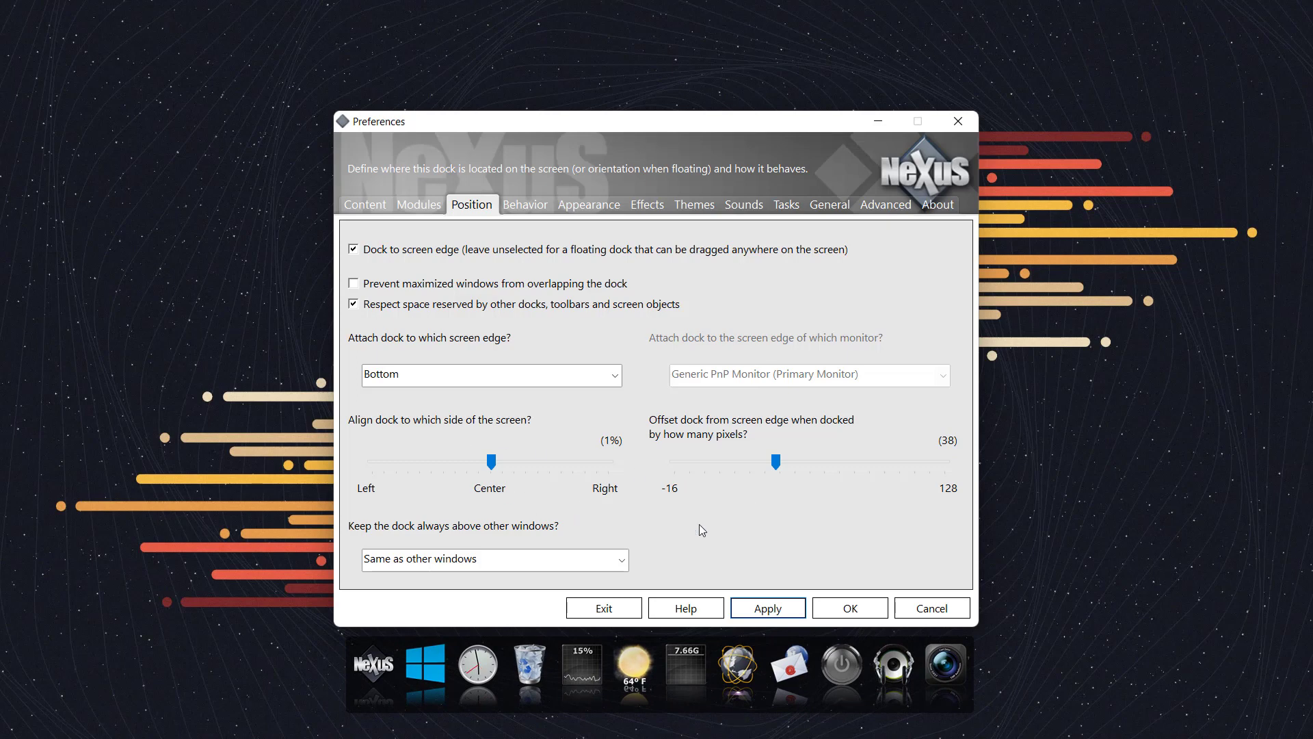
Set the Appearance tab's dock background transparency to 91% and apply it
left_click(613, 208)
left_click(442, 367)
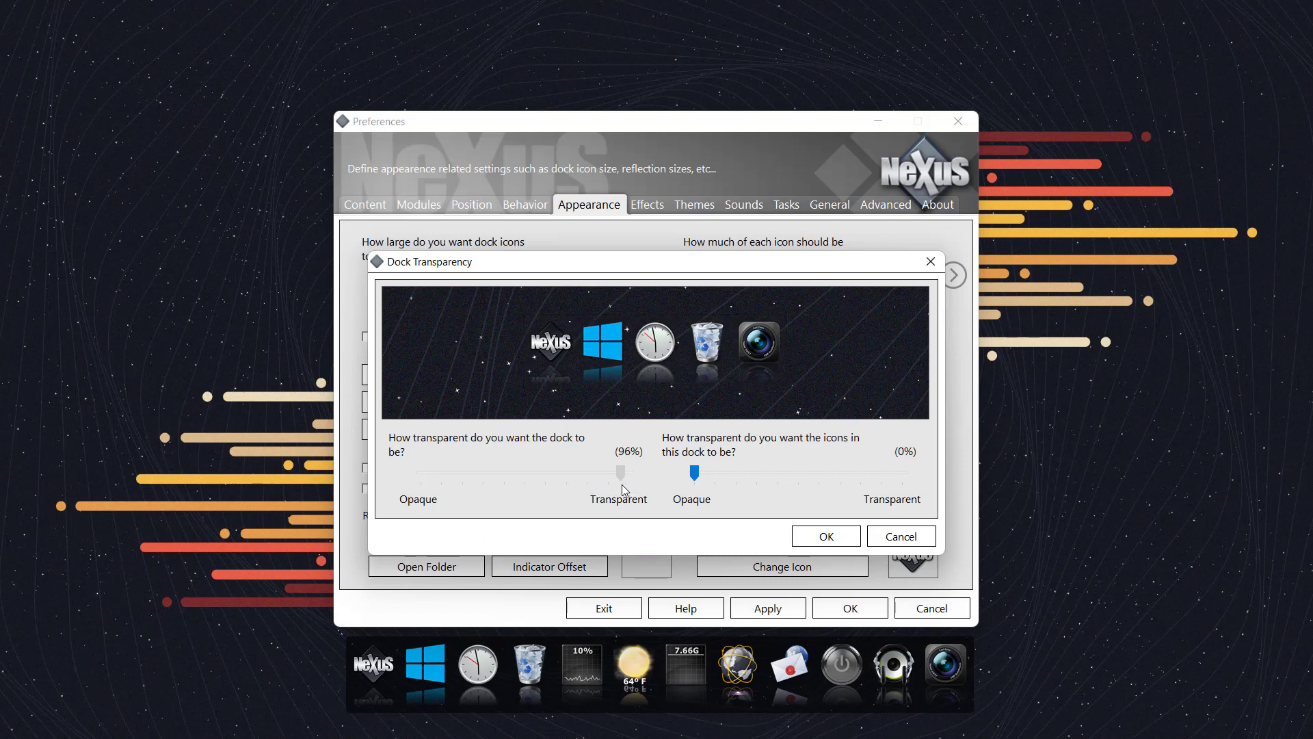
mouse_move(606, 478)
left_mouse_down()
mouse_move(632, 479)
mouse_move(609, 477)
left_mouse_up()
left_click(825, 538)
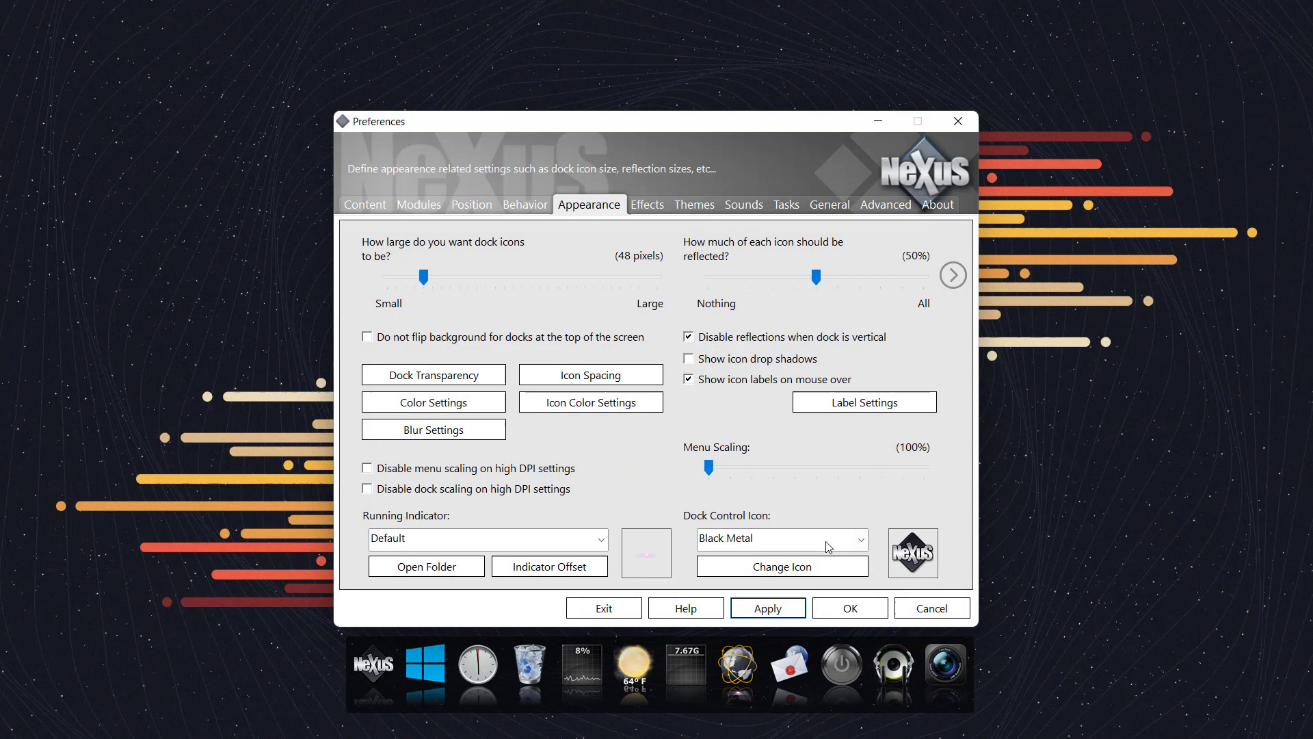
left_click(782, 611)
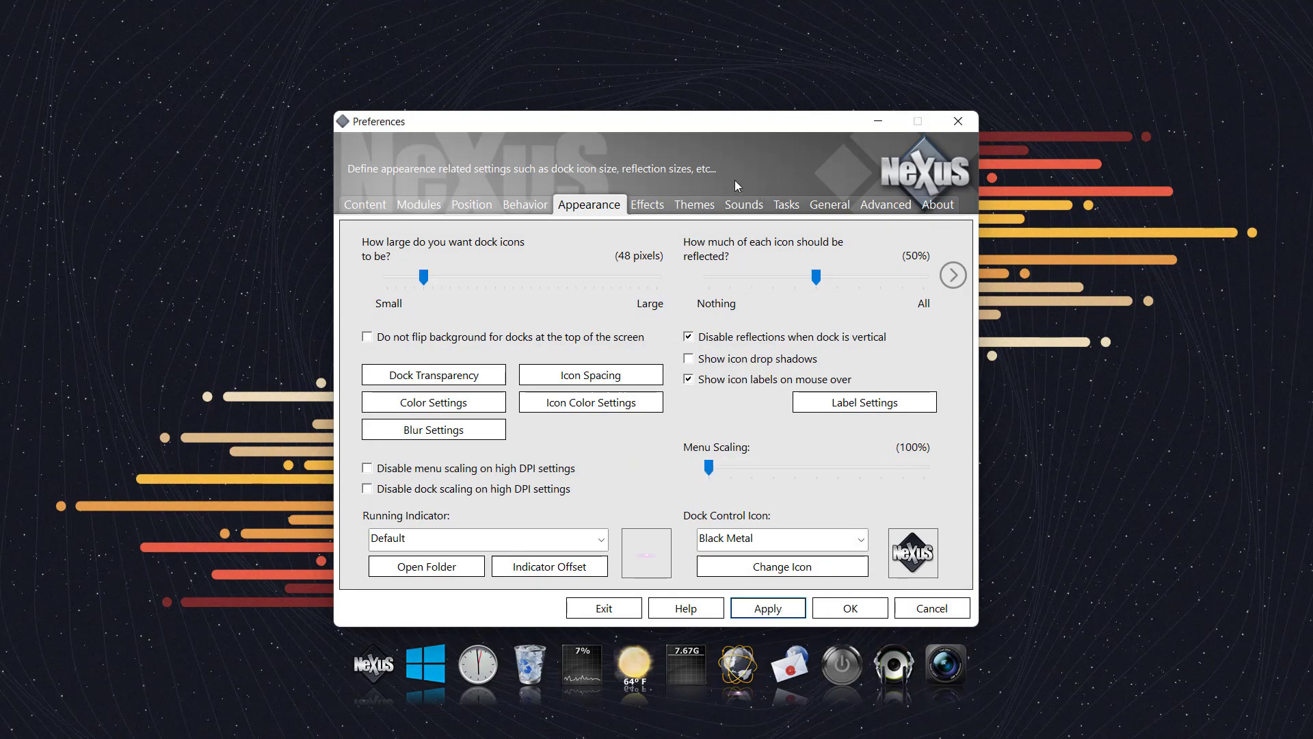
left_click_drag(708, 128, 649, 20)
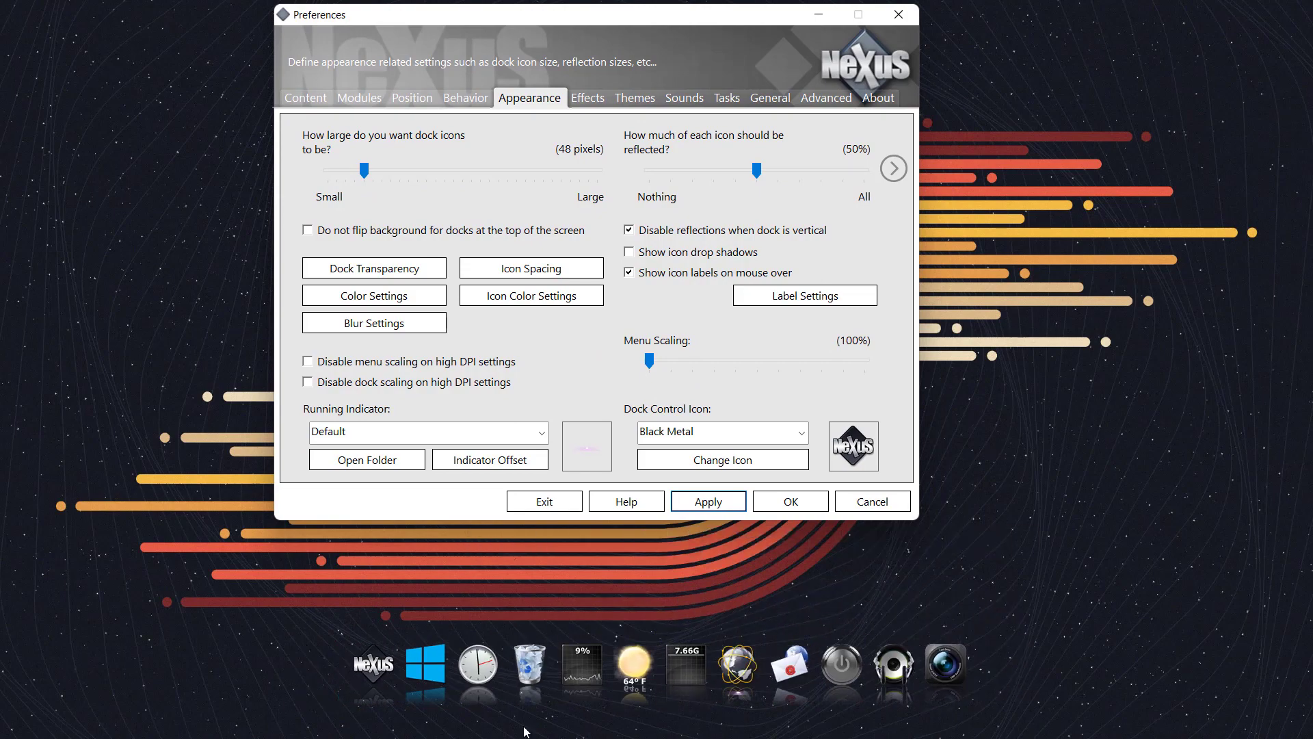
Remove the CPU meter, globe and other extra dock items, then launch File Explorer from Start
right_click(579, 662)
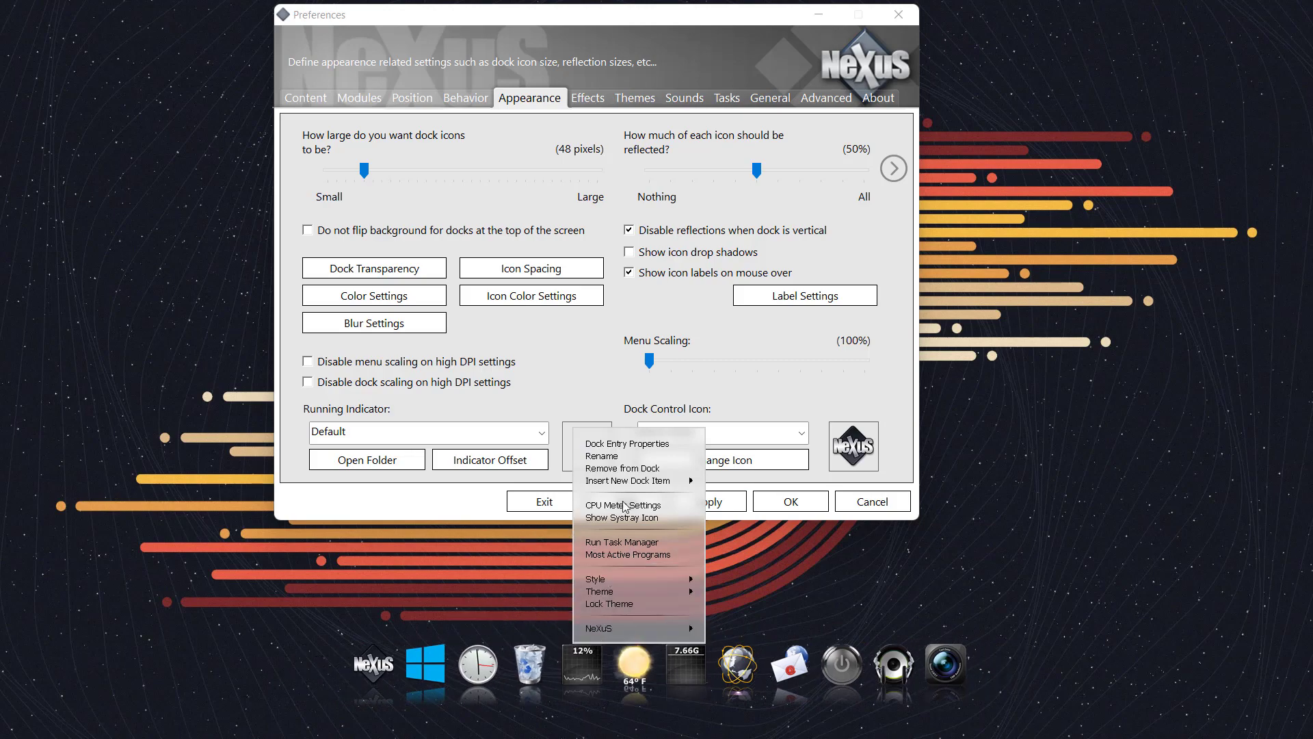
left_click(622, 469)
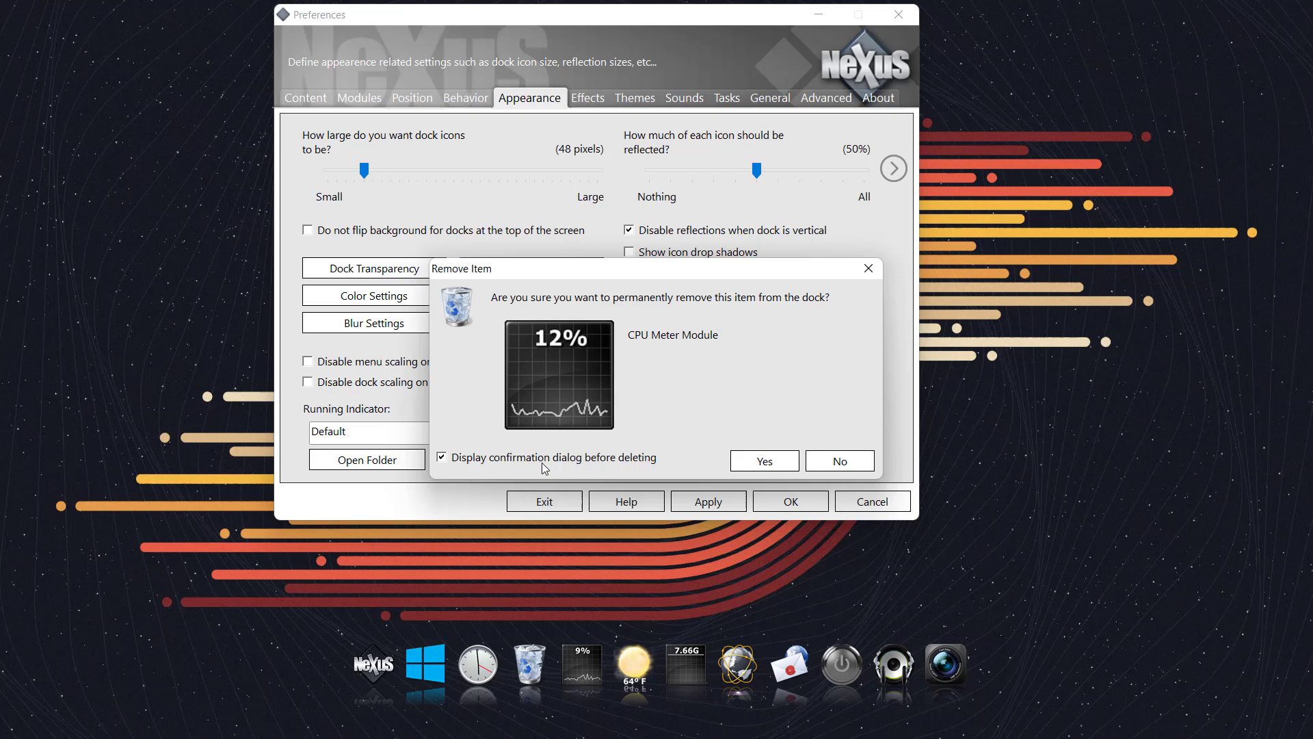
left_click(752, 463)
right_click(691, 643)
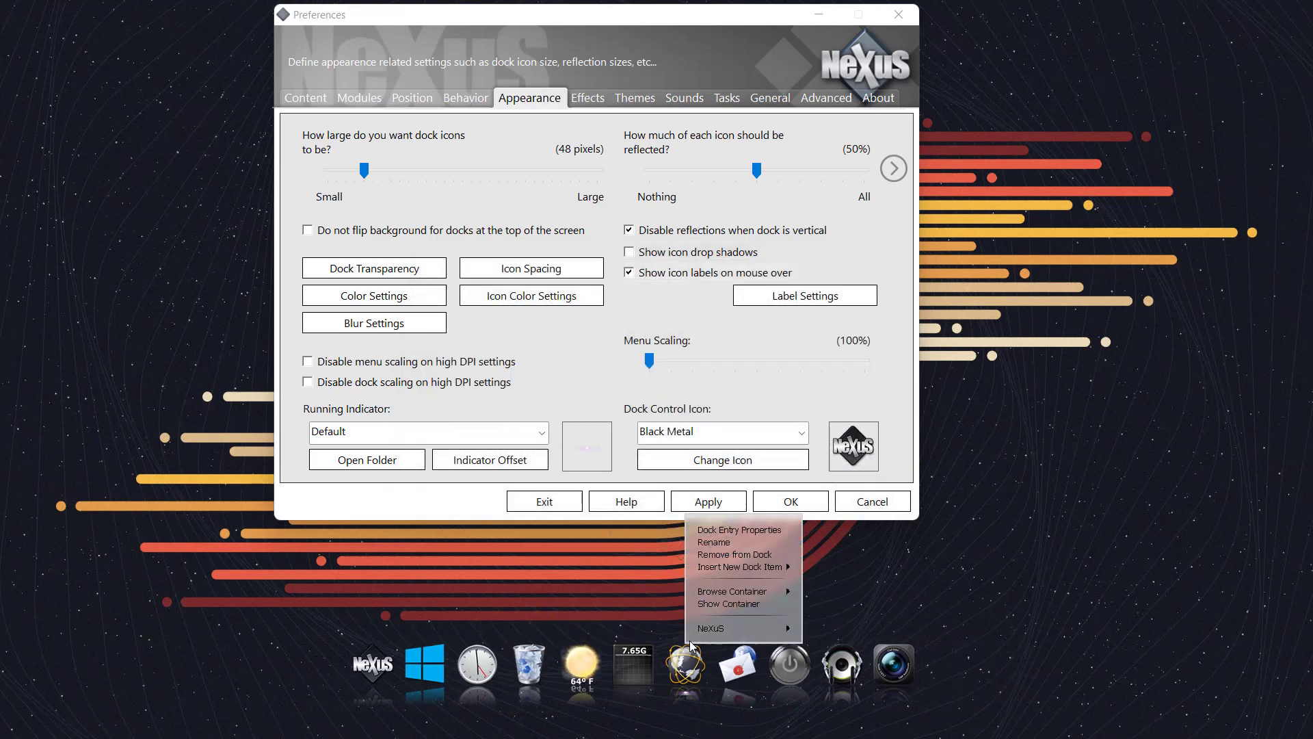
left_click(718, 558)
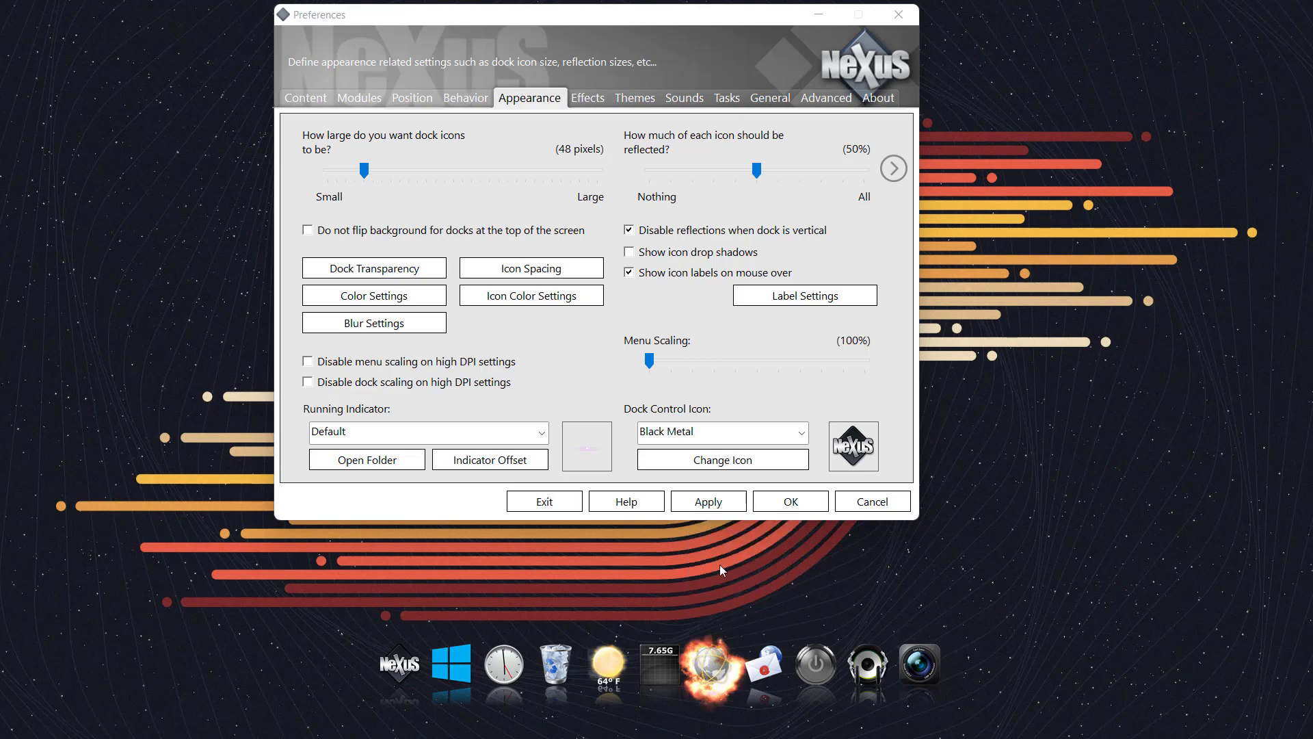
right_click(765, 650)
left_click(777, 591)
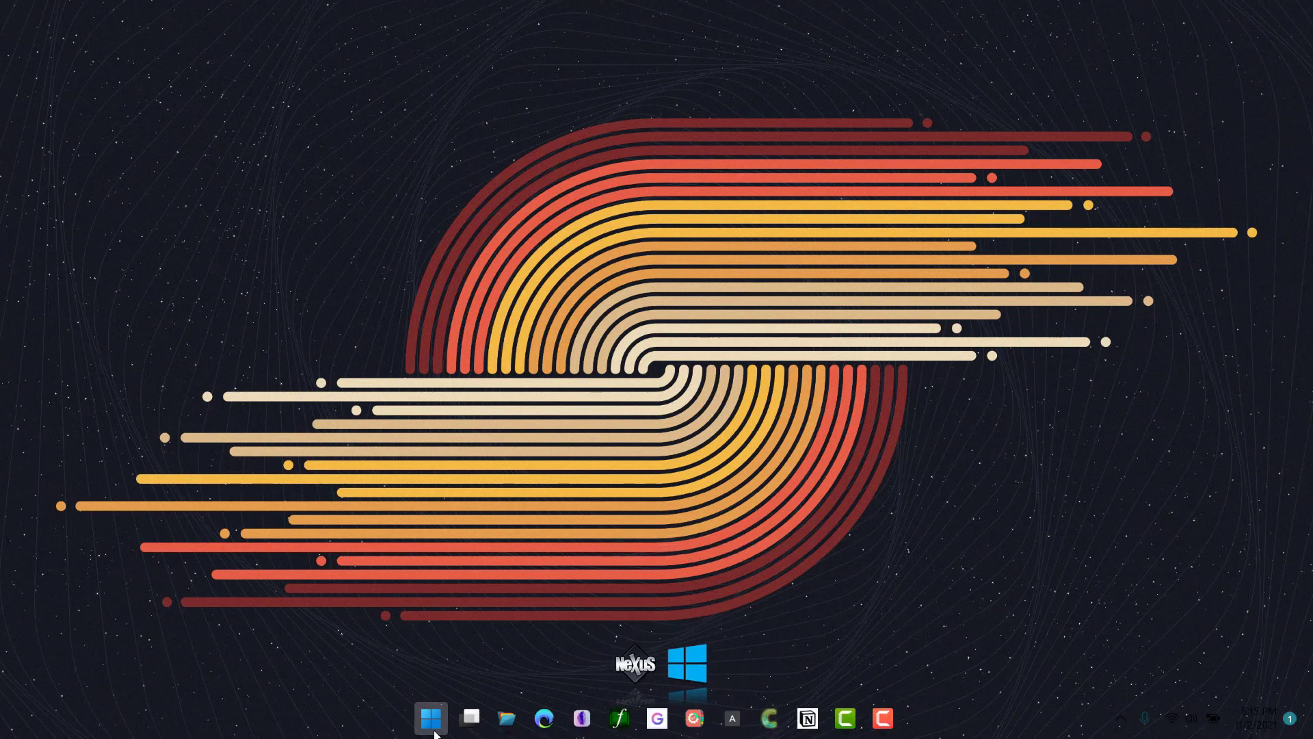
left_click(432, 727)
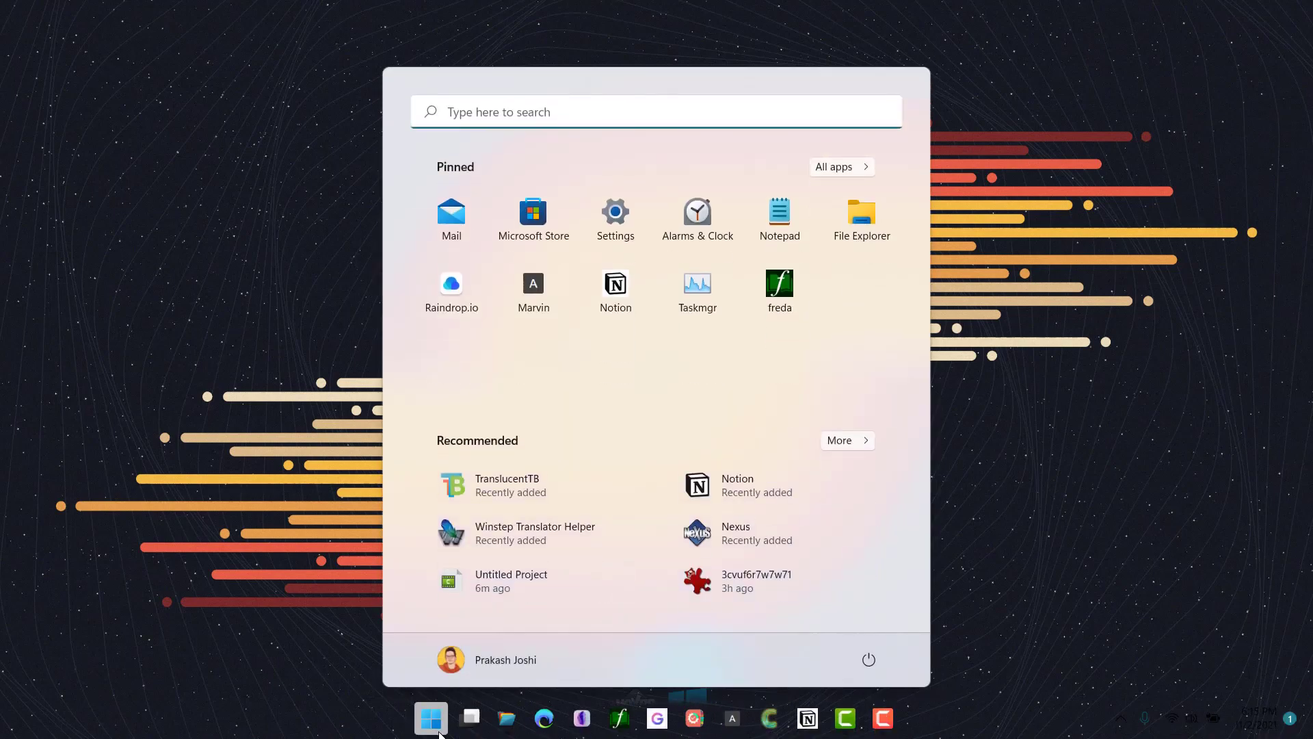
left_click(870, 217)
Show the Desktop folder, resize the window, and drag the Notion shortcut onto the dock
left_click(277, 205)
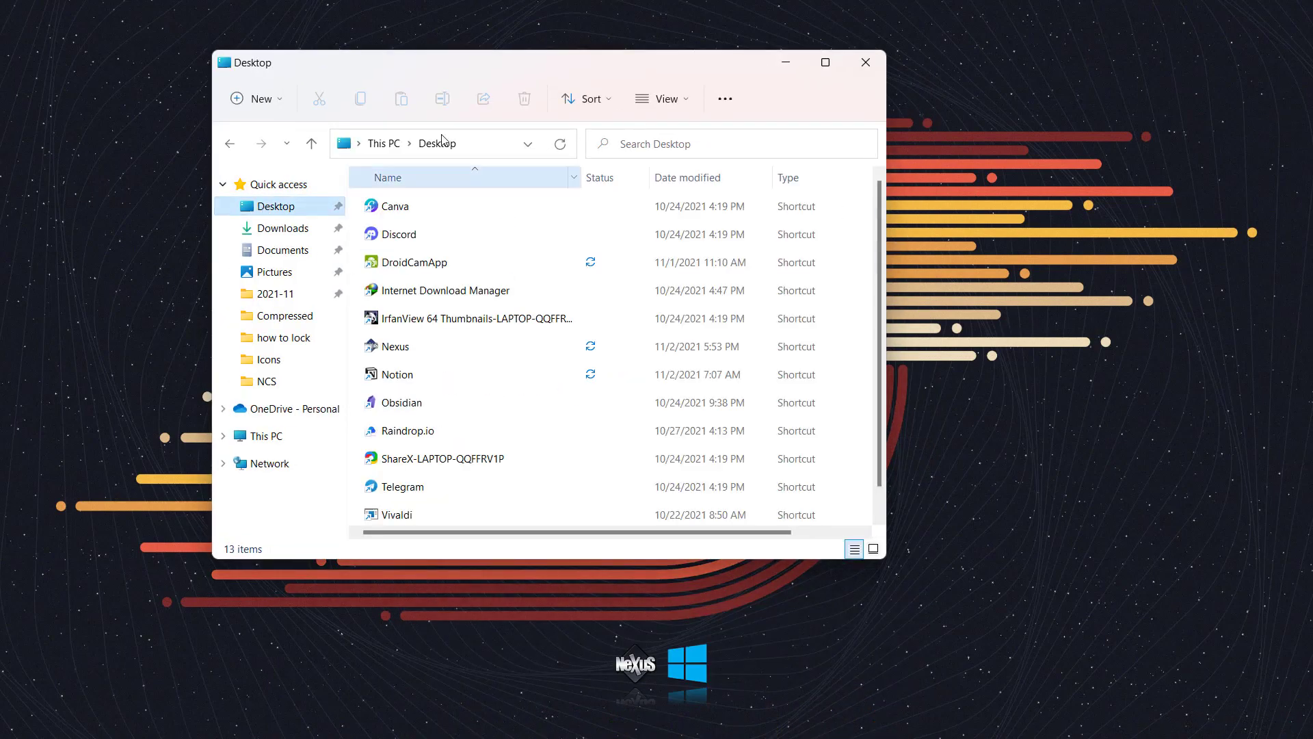
left_click_drag(561, 560, 558, 604)
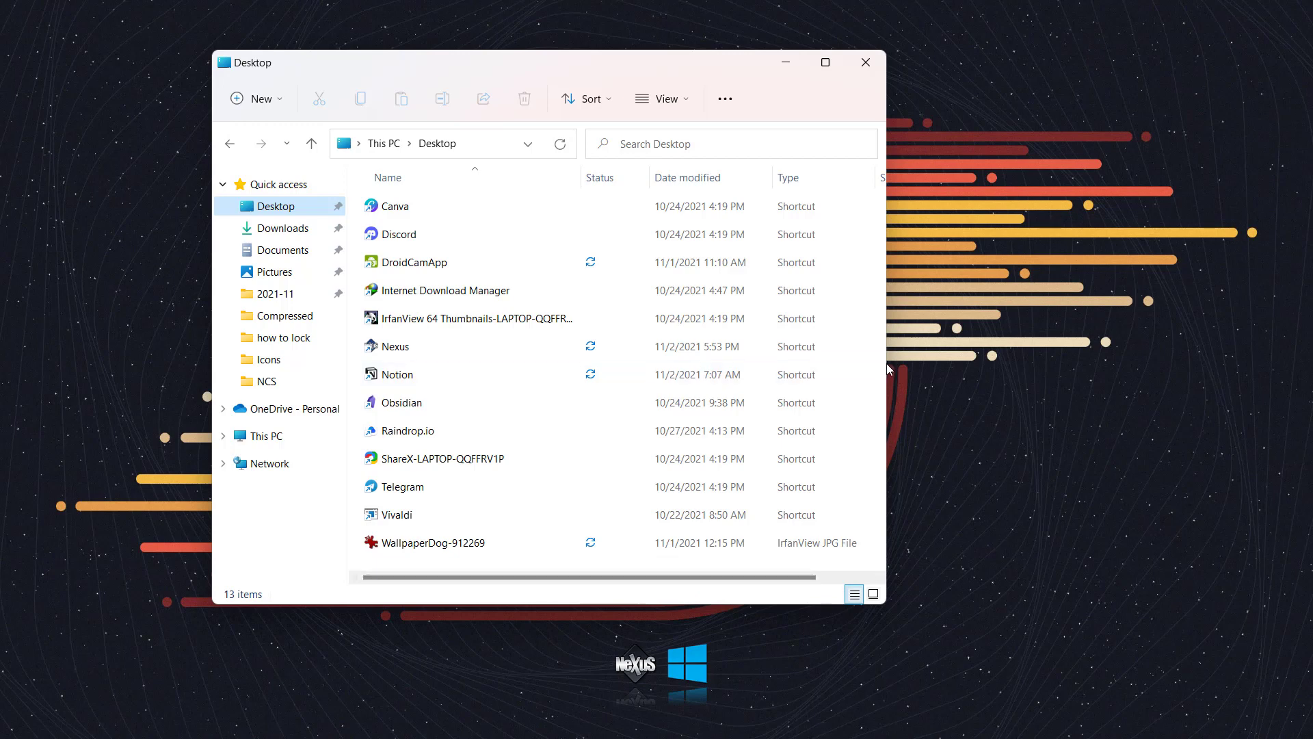
left_click_drag(887, 368, 696, 365)
left_click_drag(475, 376, 589, 426)
left_click(459, 404)
left_click(458, 378)
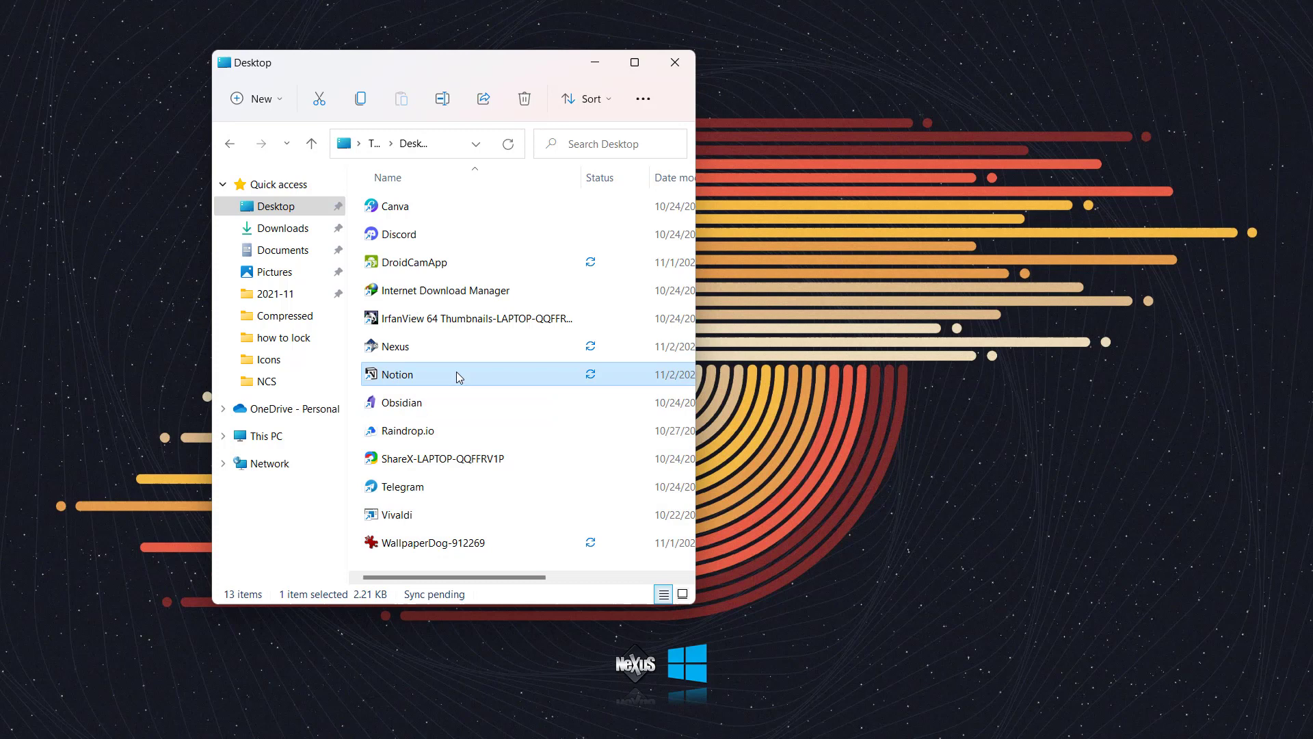
left_click_drag(456, 372, 667, 646)
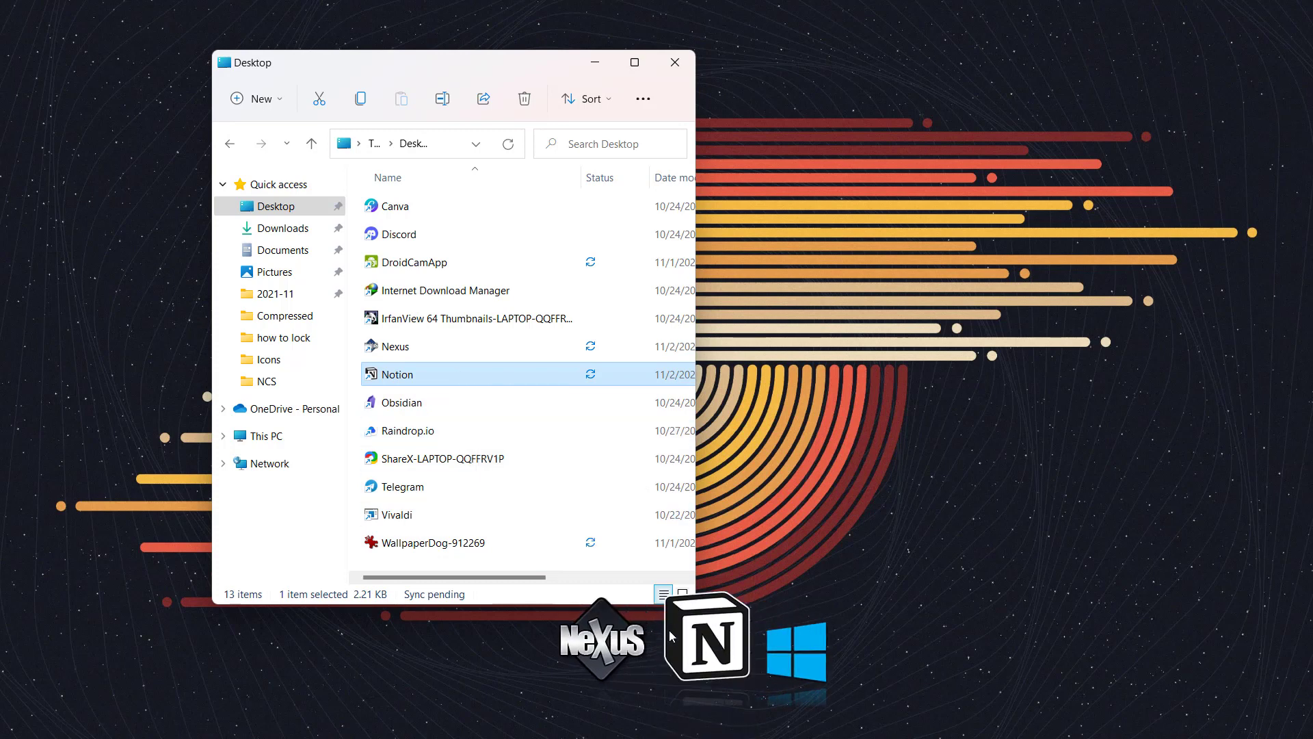
Drag Obsidian and the remaining app shortcuts onto the dock, then close File Explorer
left_click_drag(433, 413, 451, 462)
left_click(419, 404)
left_click_drag(419, 404, 689, 674)
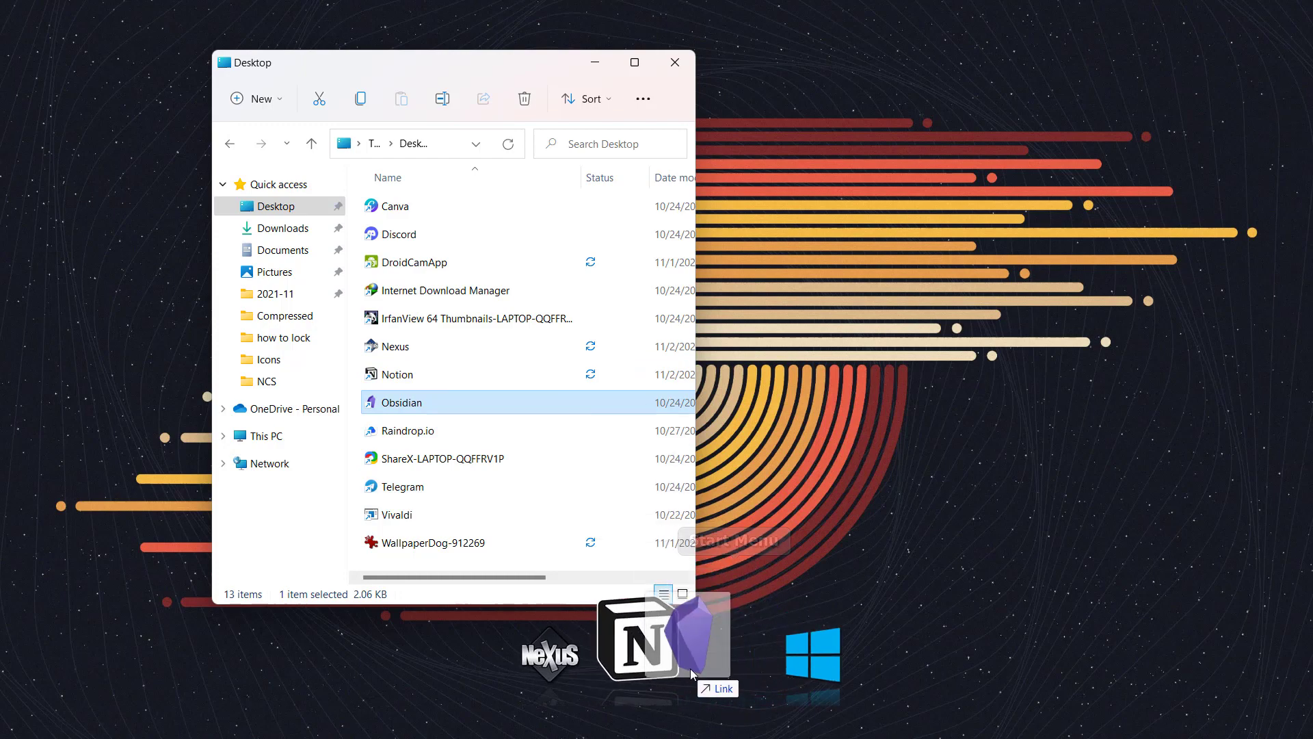
left_click_drag(691, 674, 694, 670)
scroll(397, 479, "right", 1)
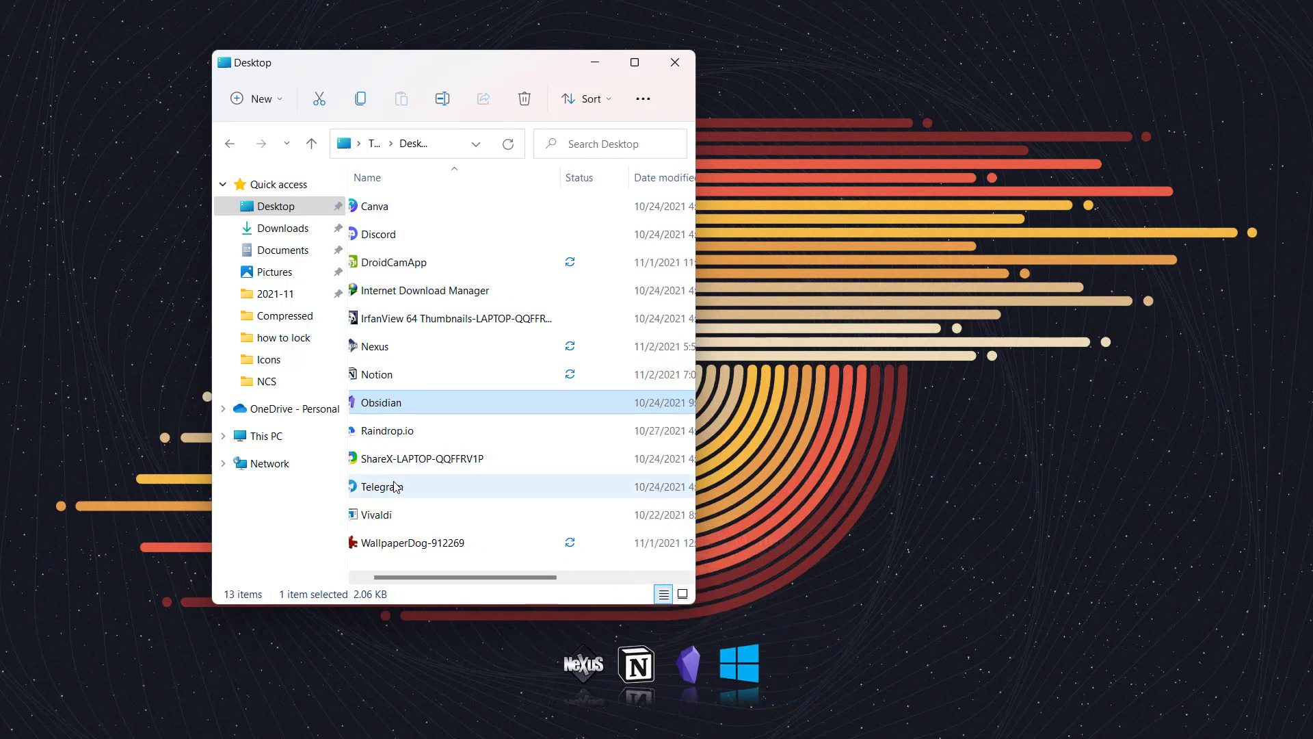
left_click_drag(396, 487, 674, 667)
scroll(518, 471, "right", 2)
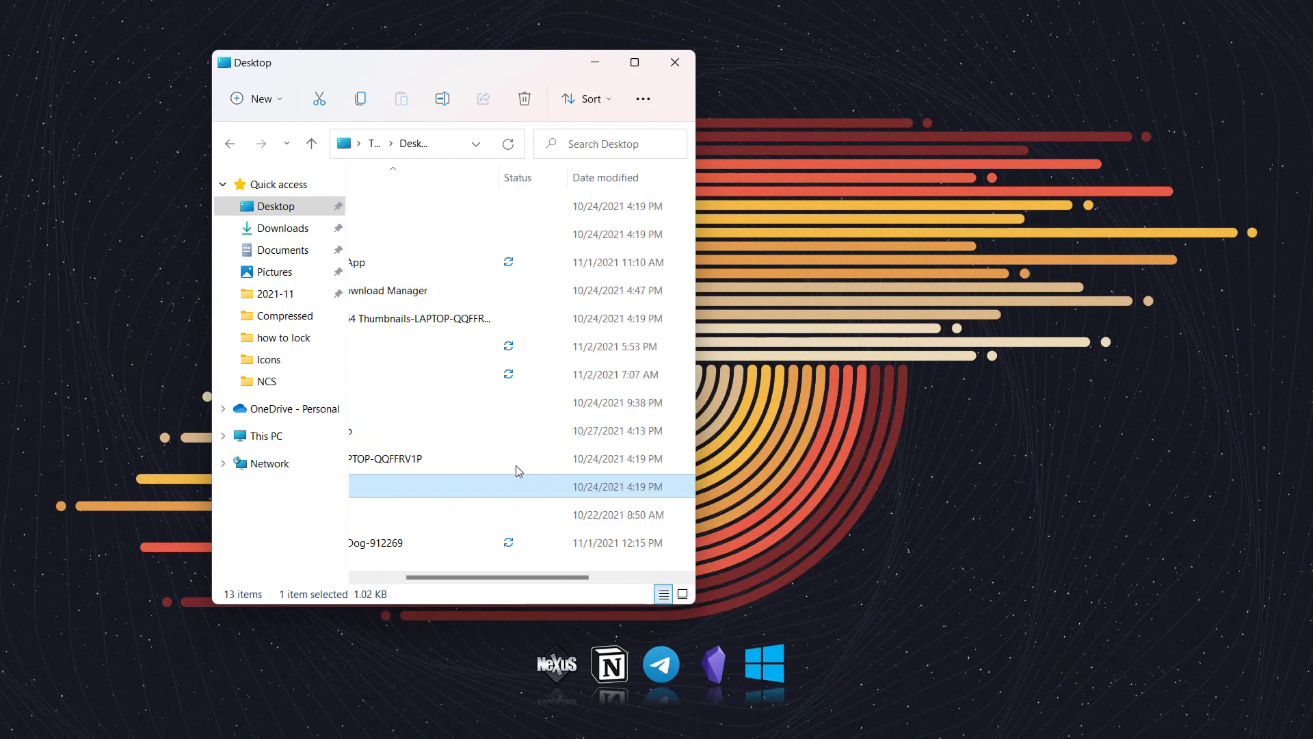
scroll(453, 486, "left", 3)
scroll(472, 506, "right", 1)
scroll(490, 531, "left", 1)
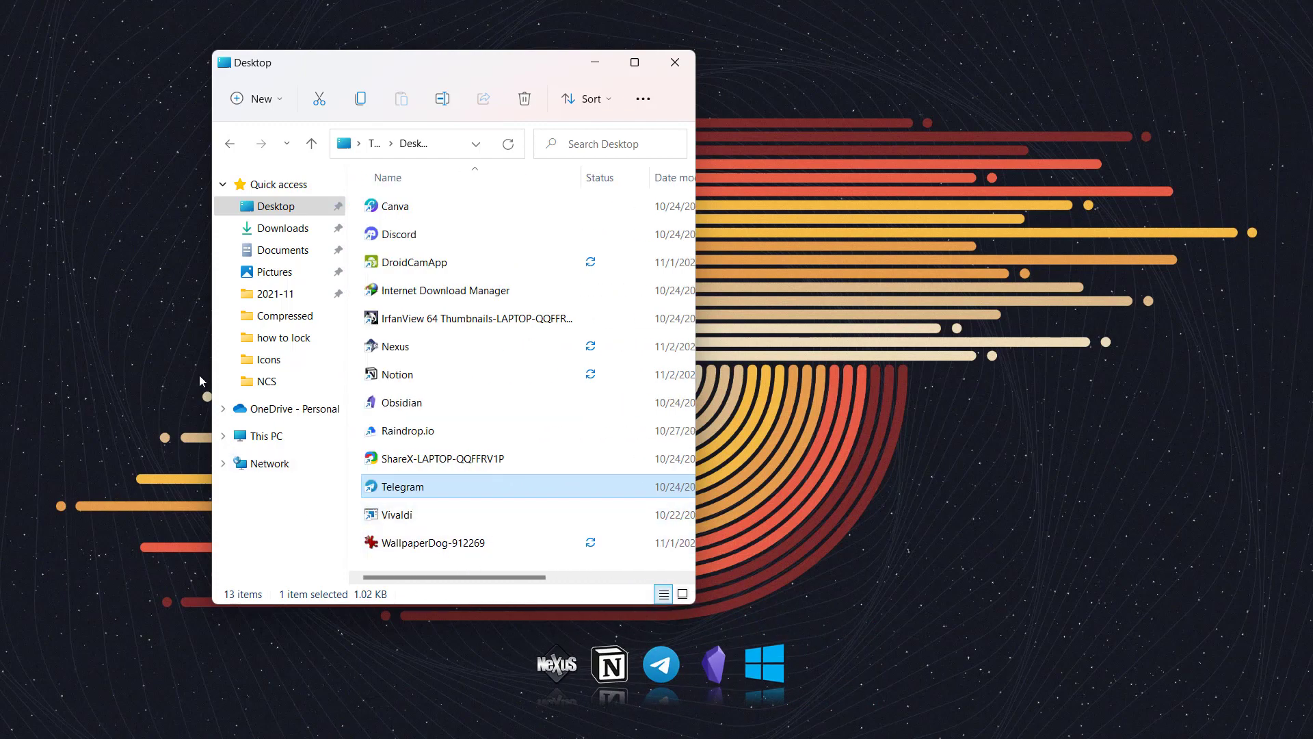
left_click_drag(212, 414, 6, 414)
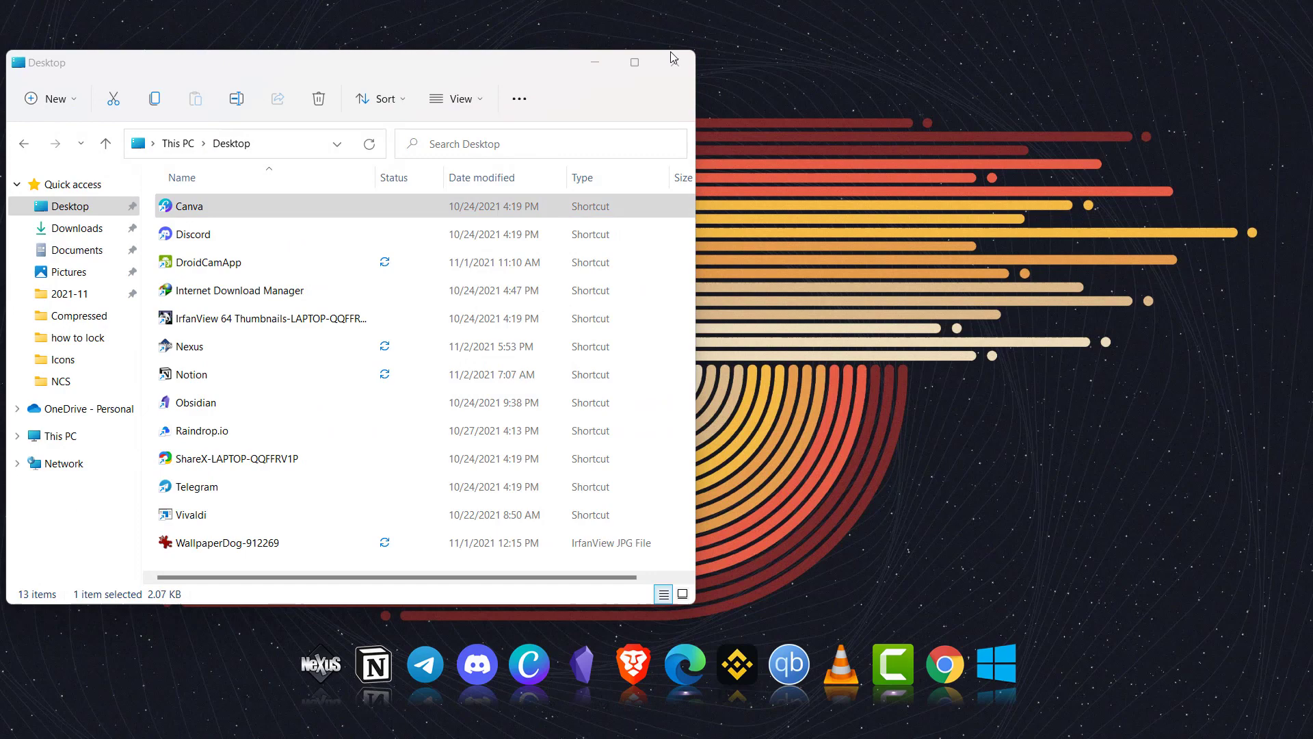
left_click(673, 61)
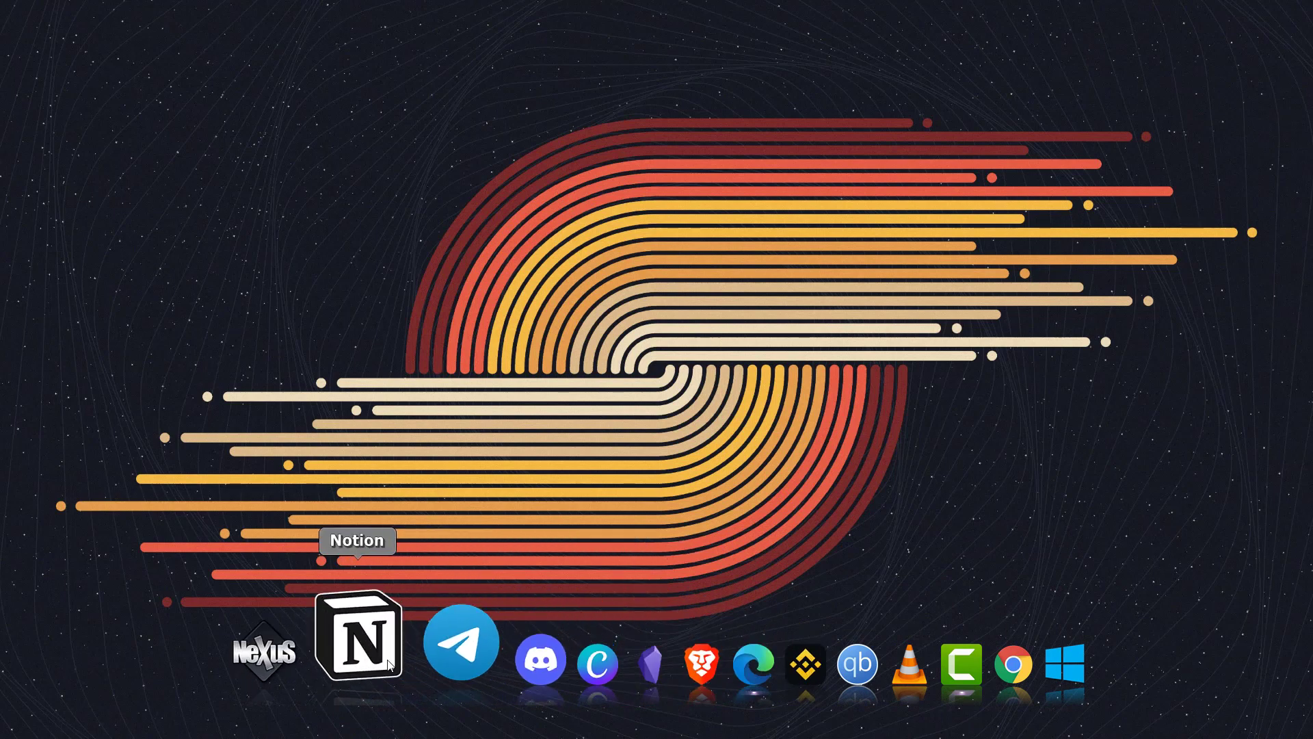
Insert dock separators after Notion, after Brave, and after qBittorrent
mouse_move(388, 665)
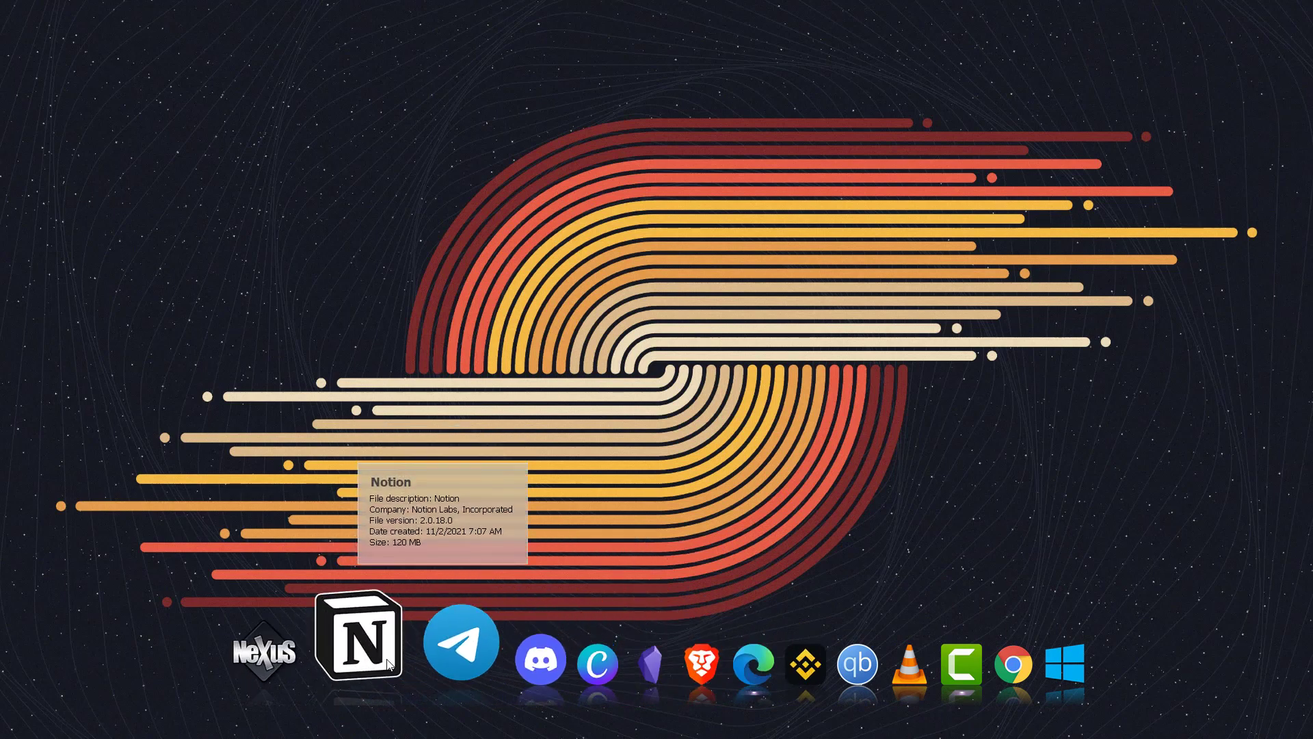
right_click(381, 645)
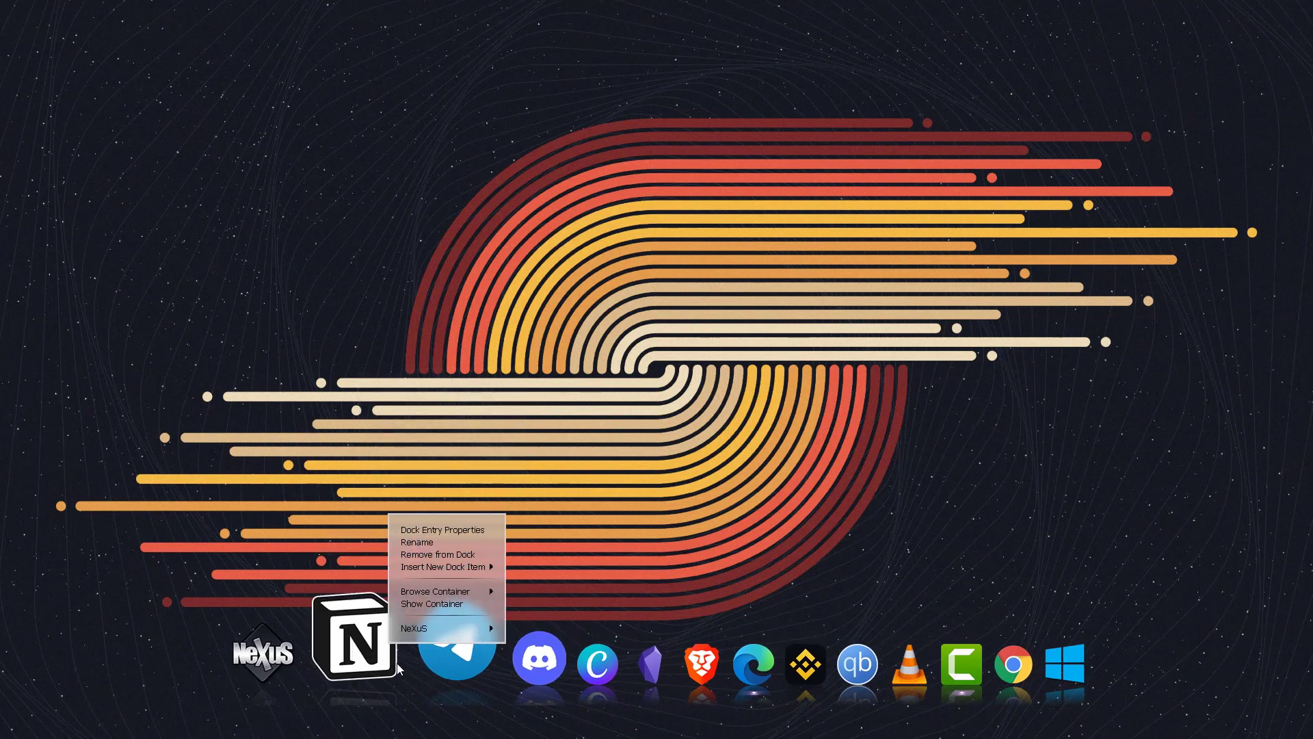
mouse_move(430, 570)
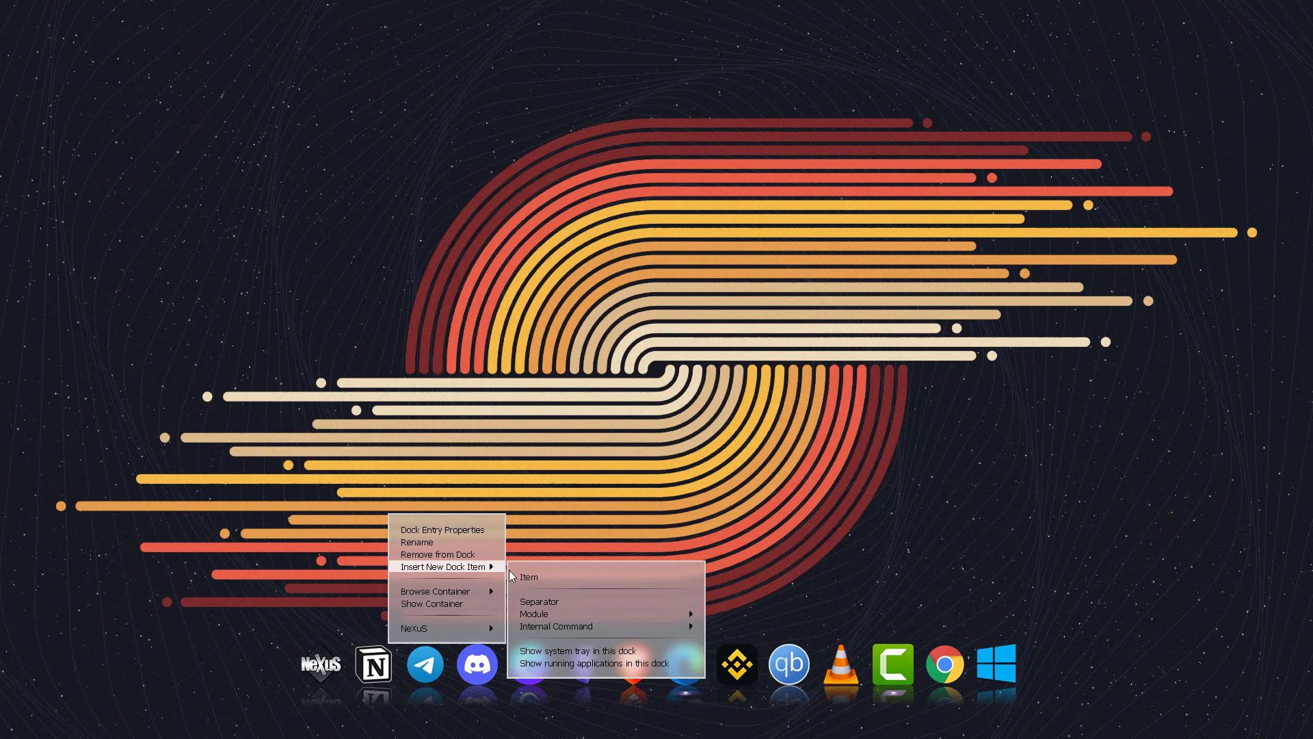
left_click(531, 600)
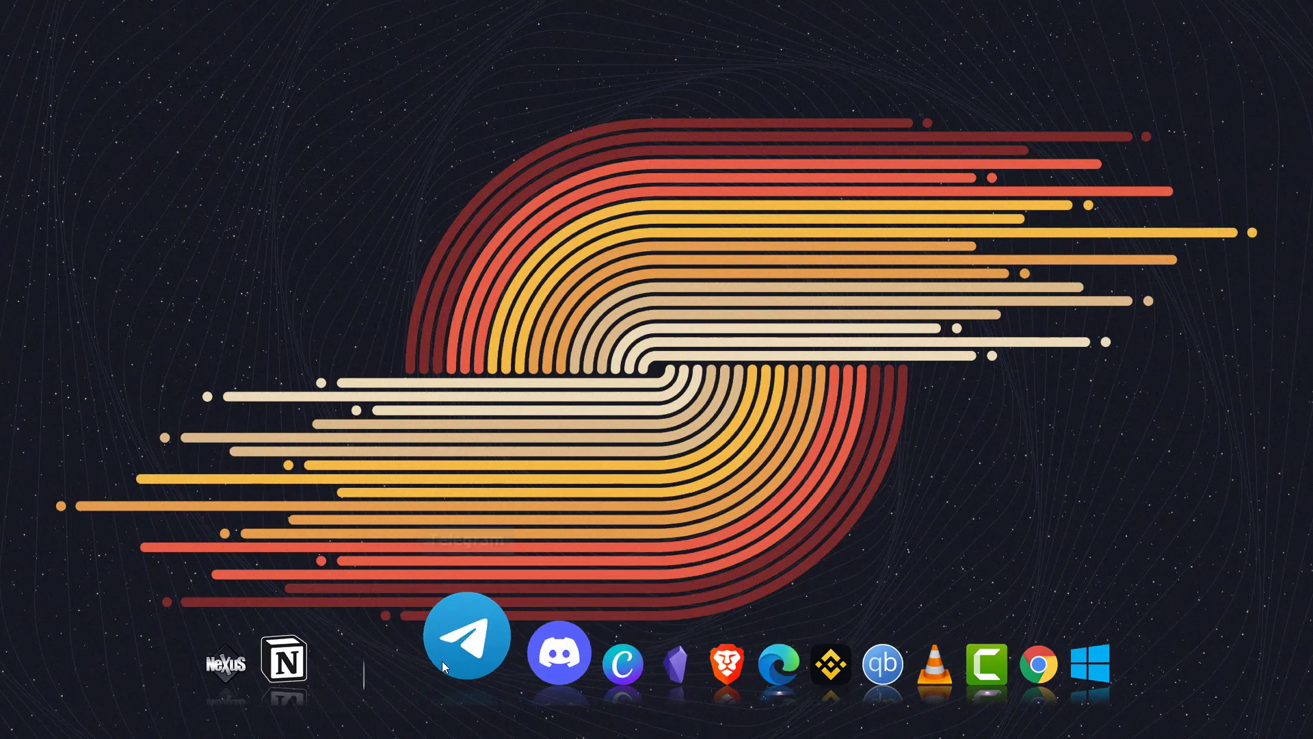
right_click(663, 662)
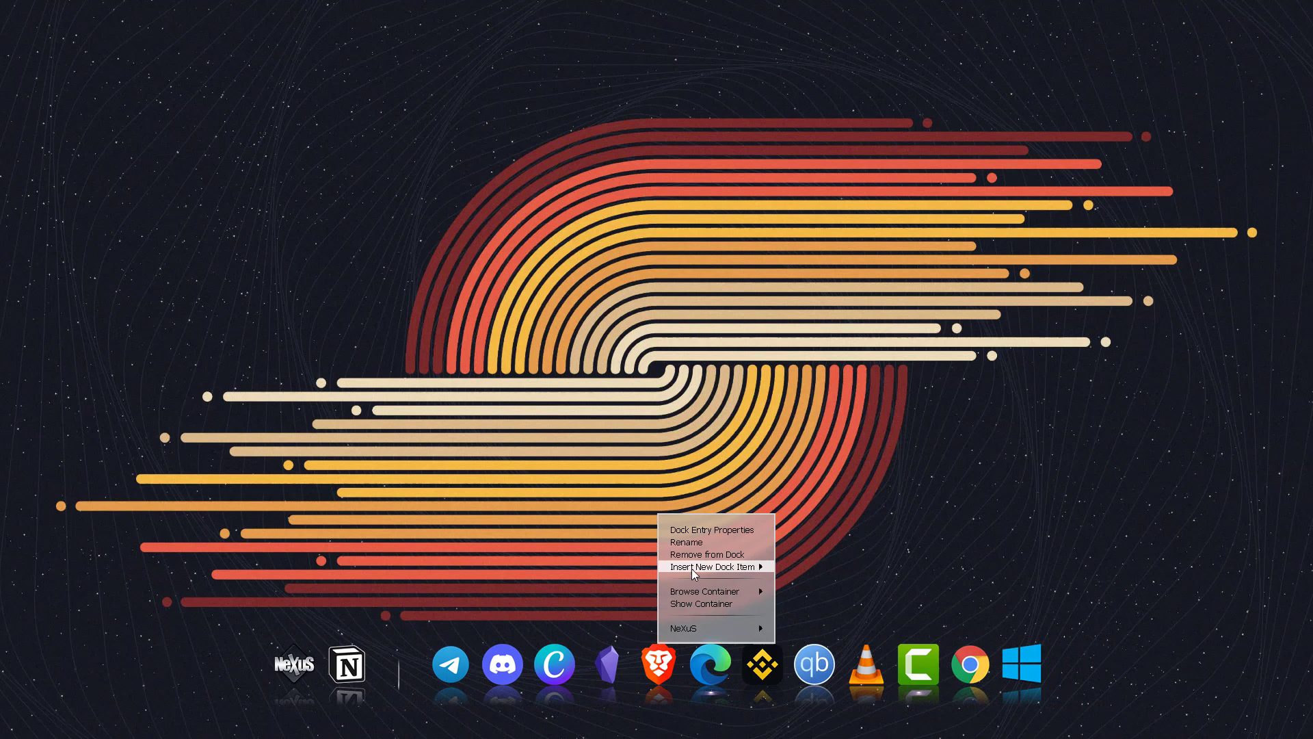
mouse_move(691, 568)
left_click(802, 601)
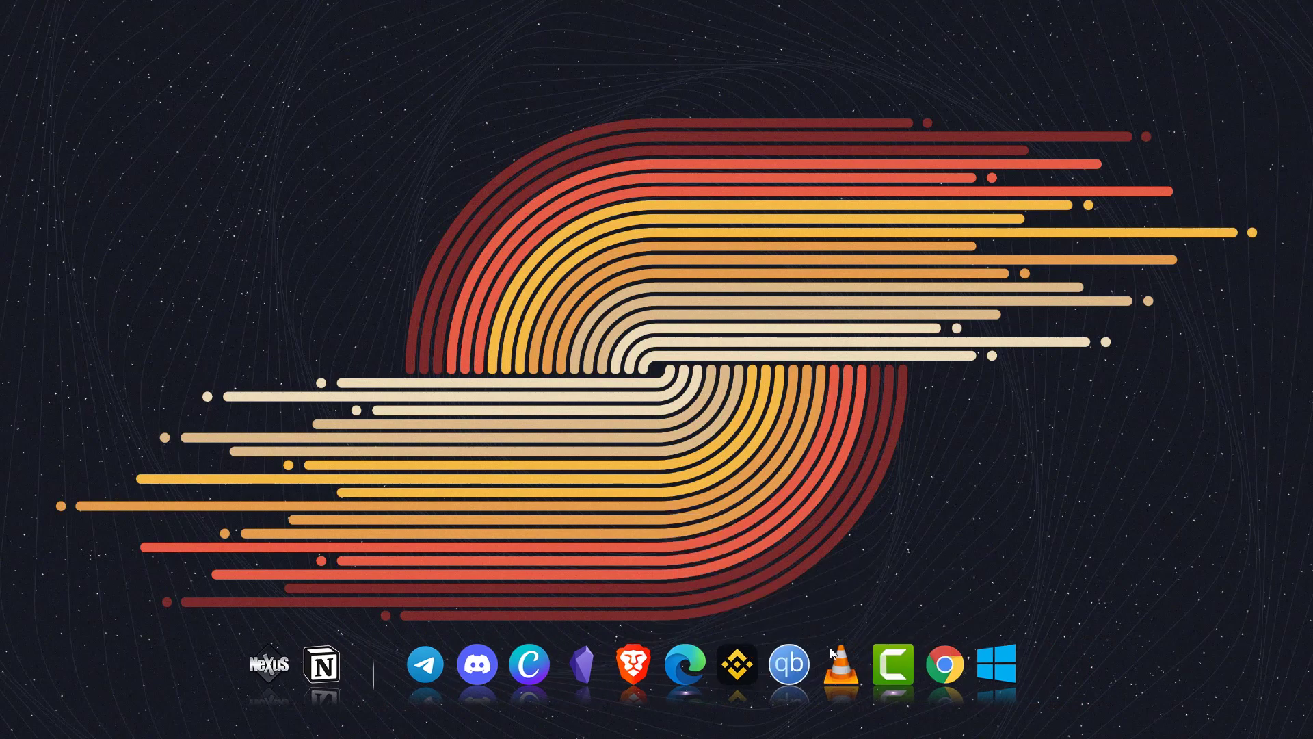
right_click(920, 654)
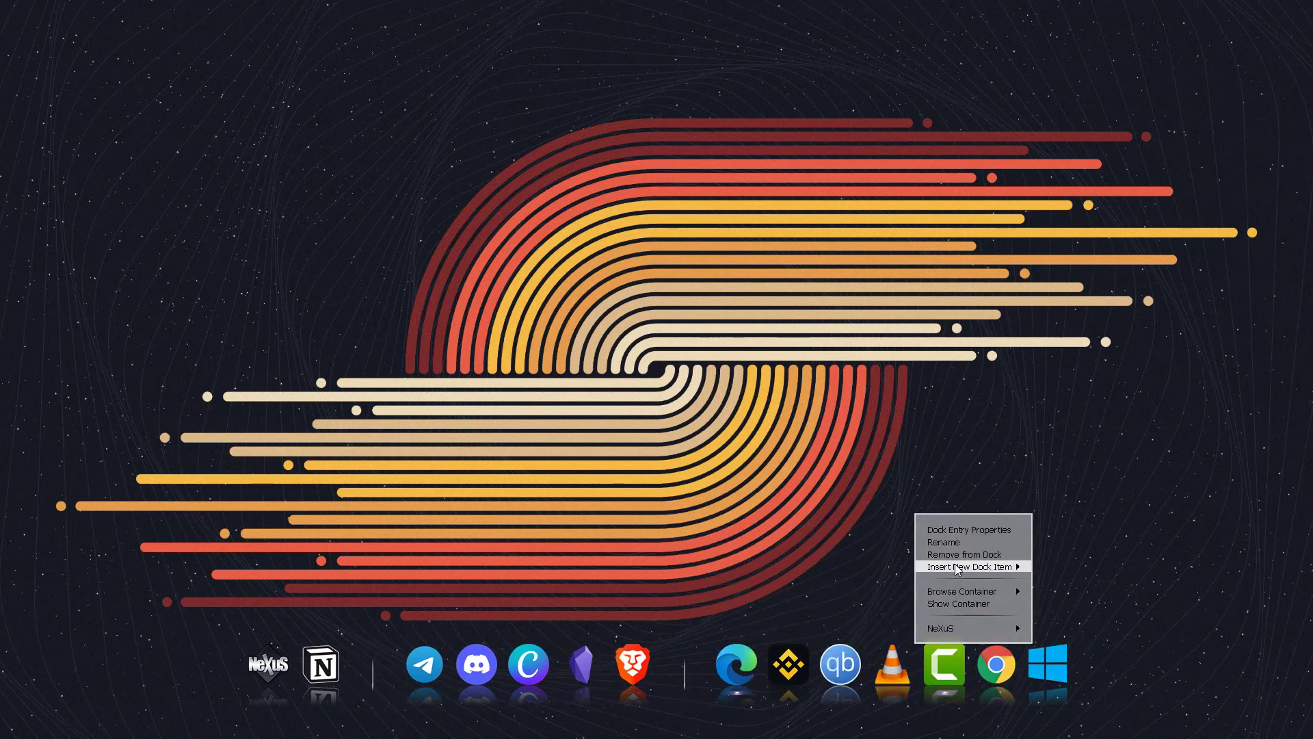
mouse_move(1026, 578)
left_click(1069, 600)
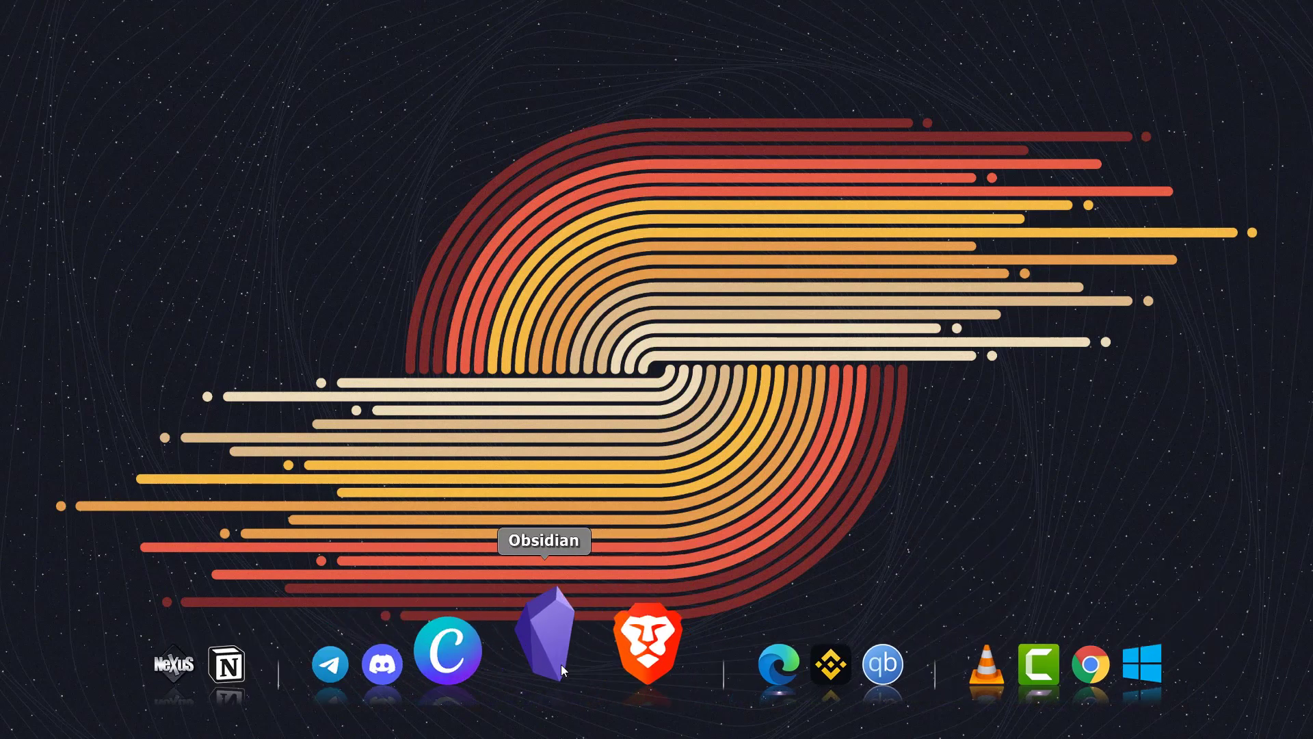
Drag Obsidian beside Notion to regroup the dock icons between the separators
left_click_drag(562, 662, 356, 641)
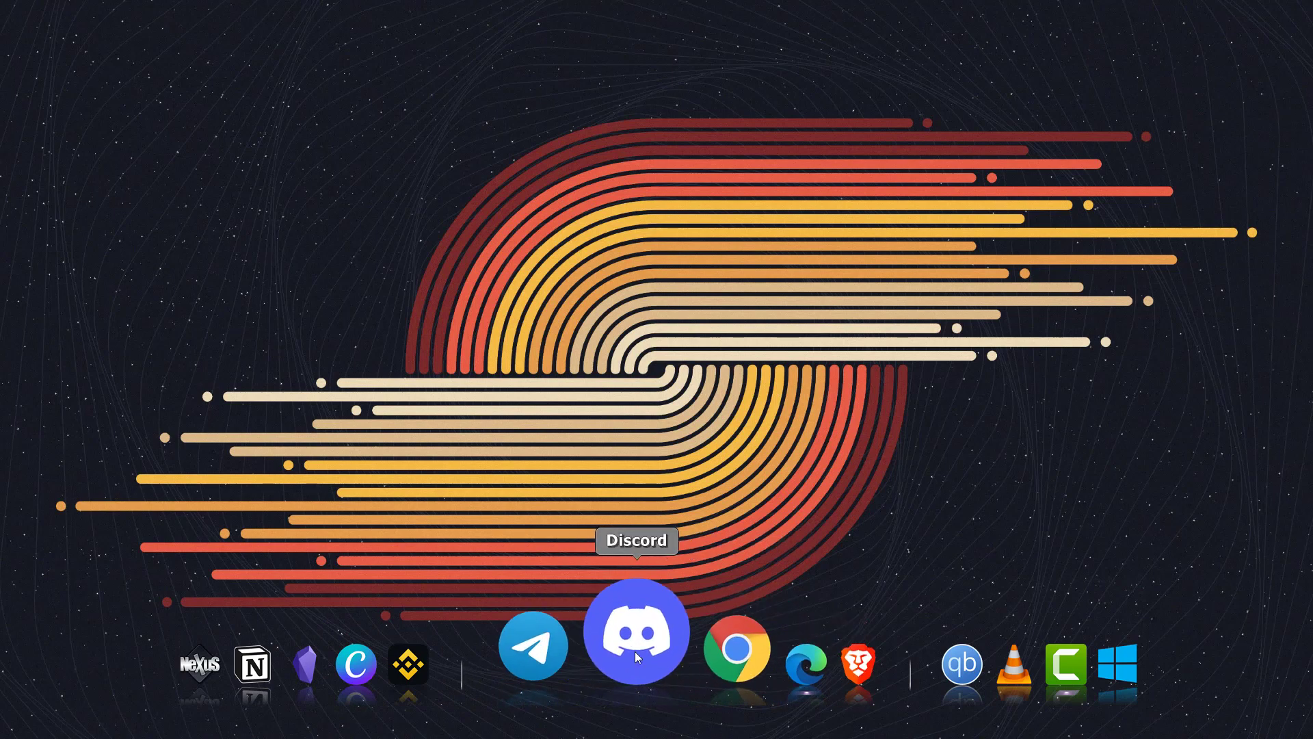
mouse_move(641, 645)
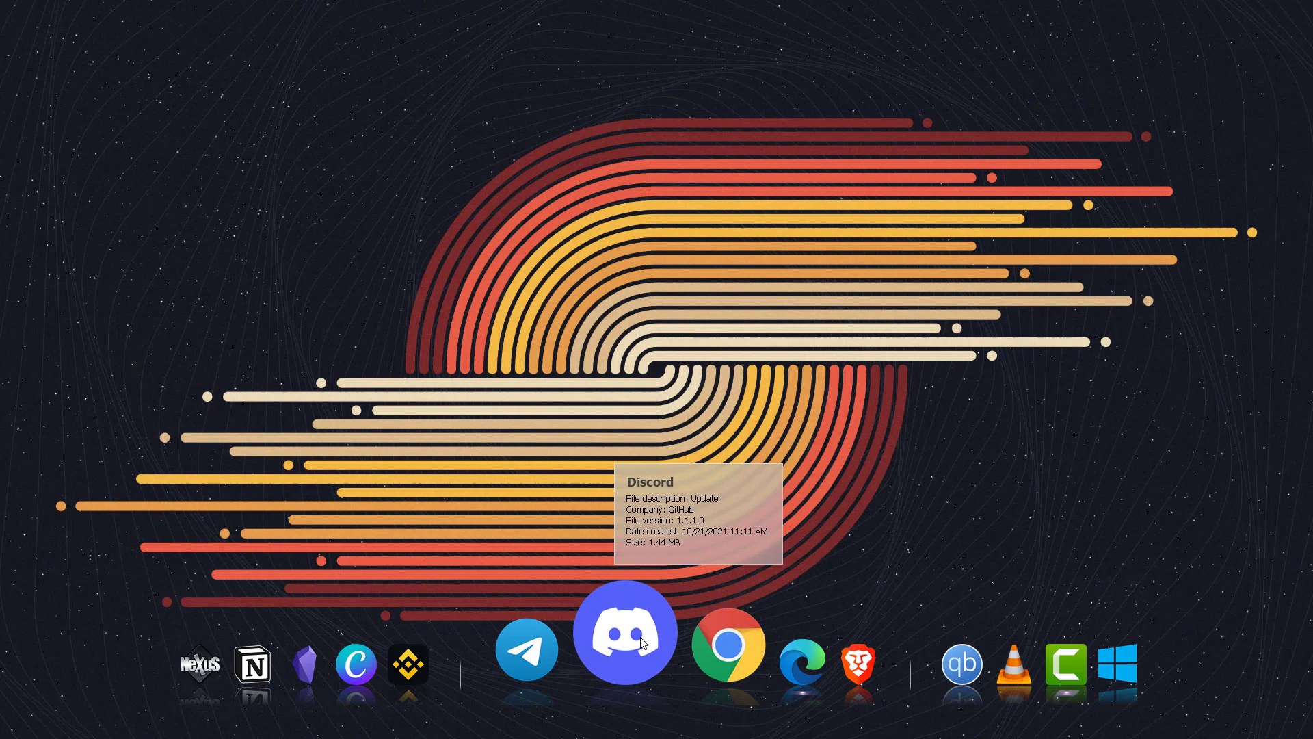
Switch the dock's Mouseover Effect from Magnify to None in the Effects Panel
right_click(262, 658)
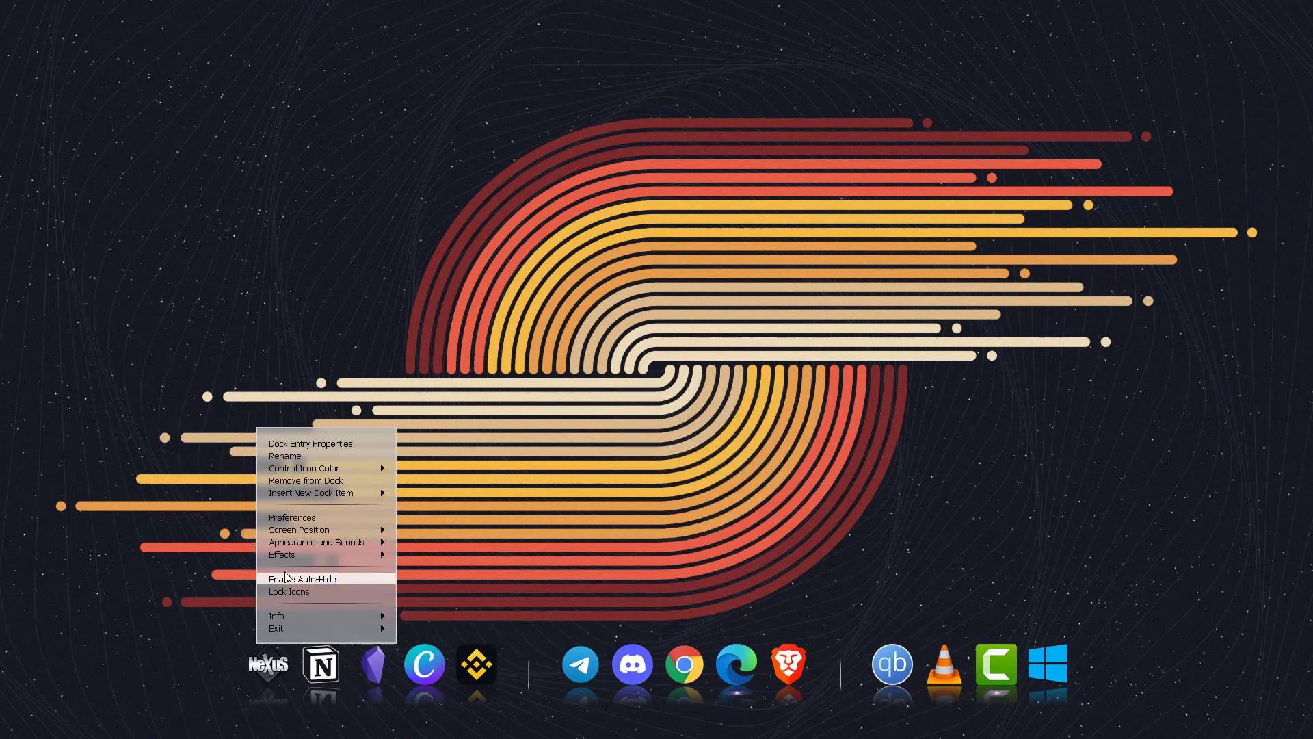
mouse_move(295, 553)
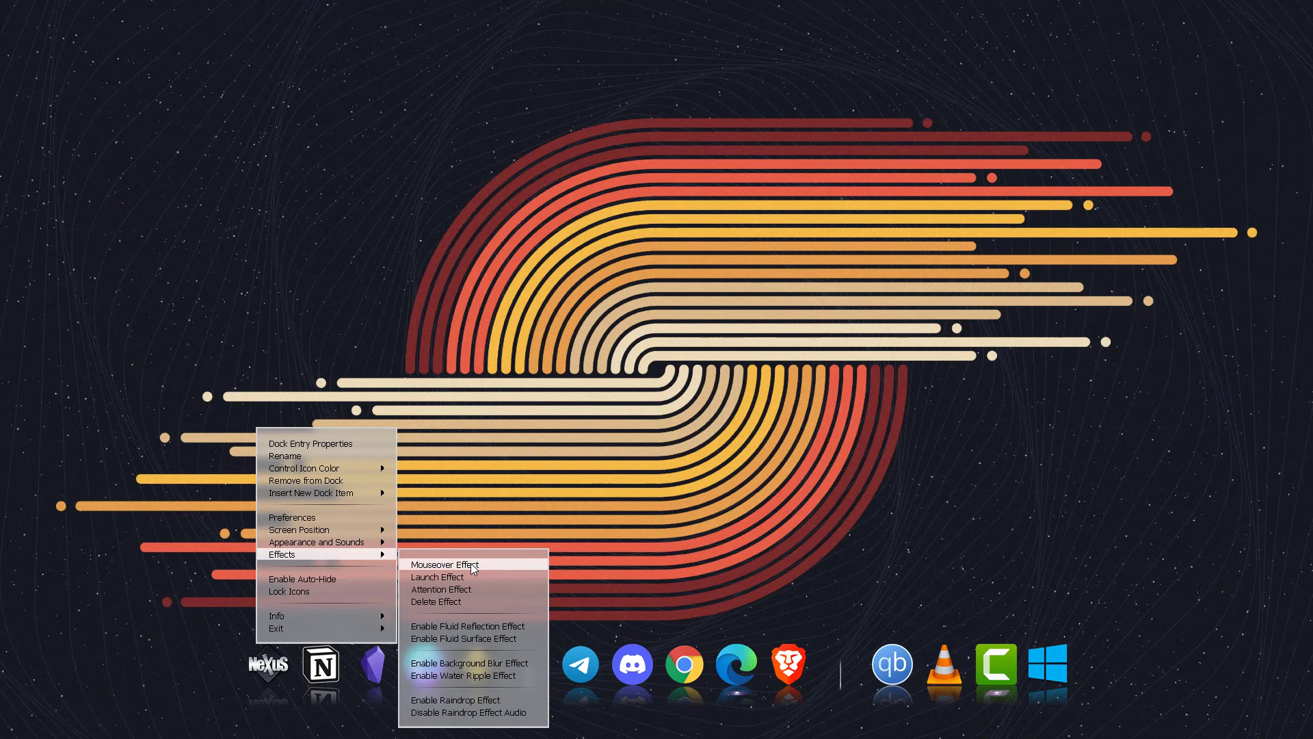
left_click(343, 555)
left_click(419, 564)
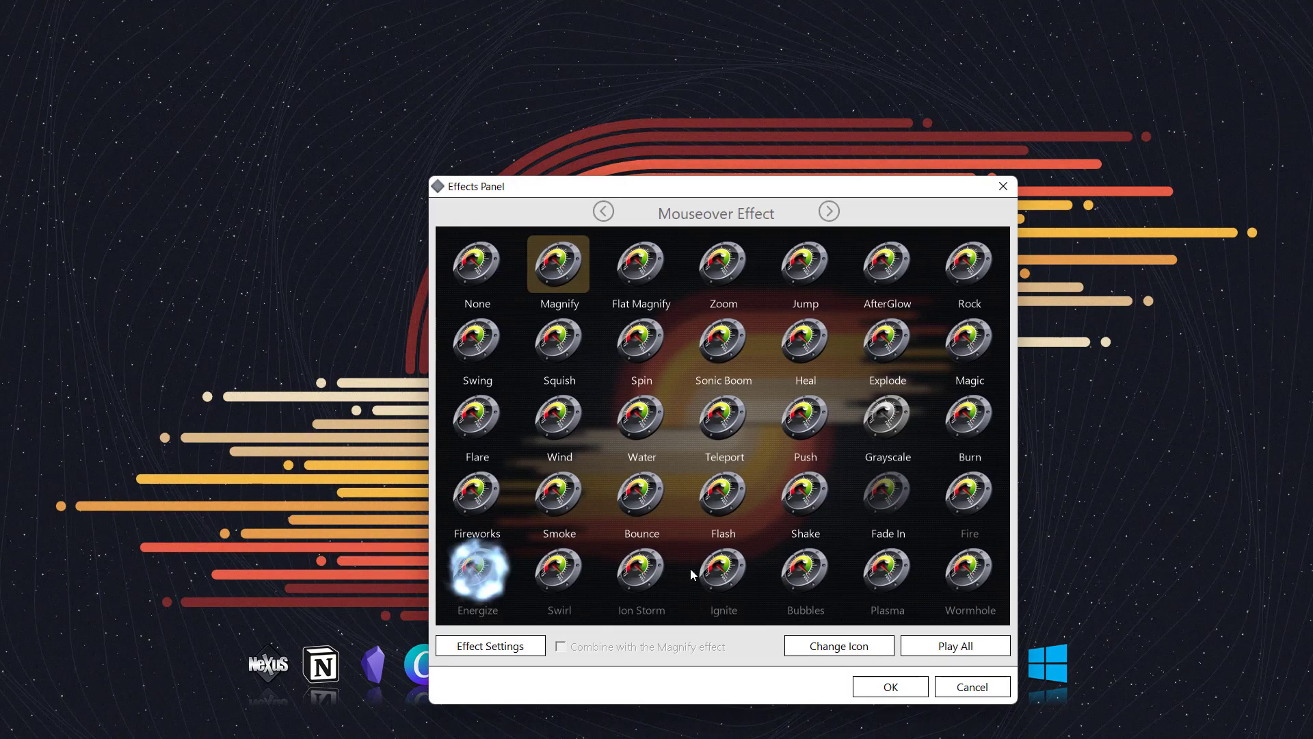
left_click(478, 279)
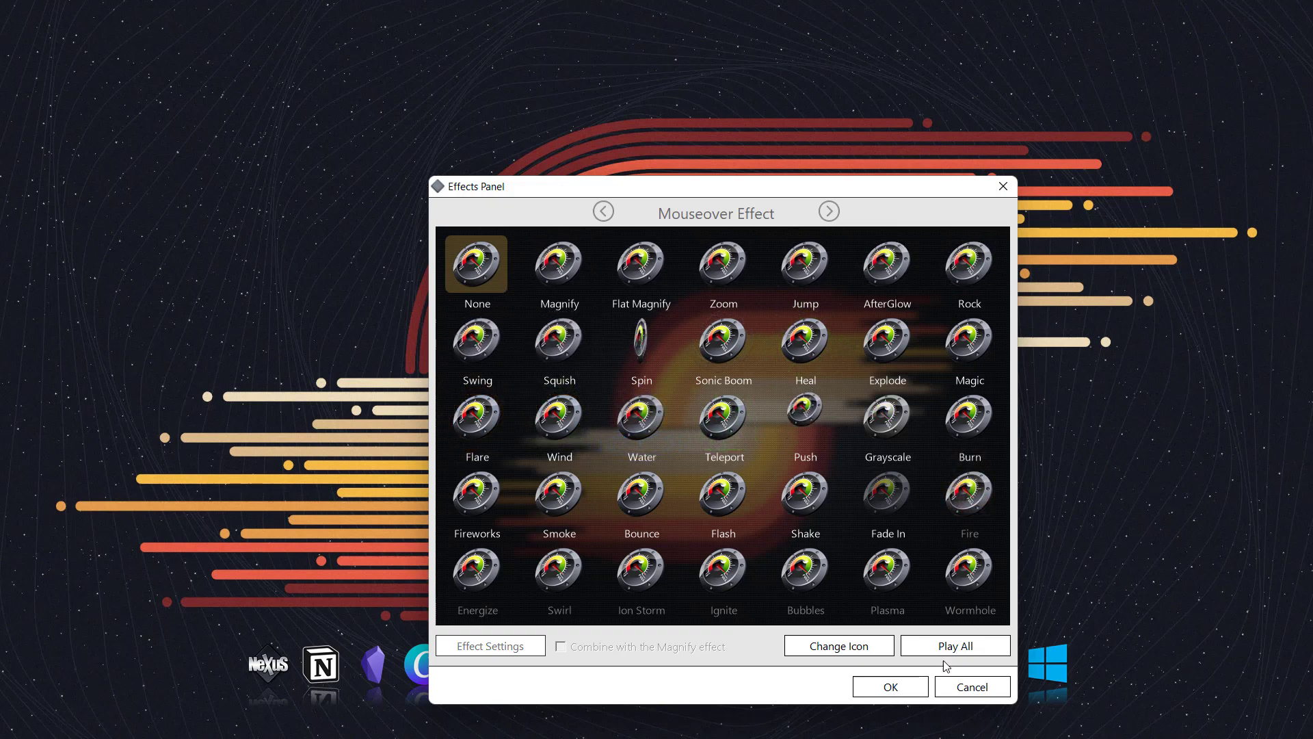
left_click(882, 691)
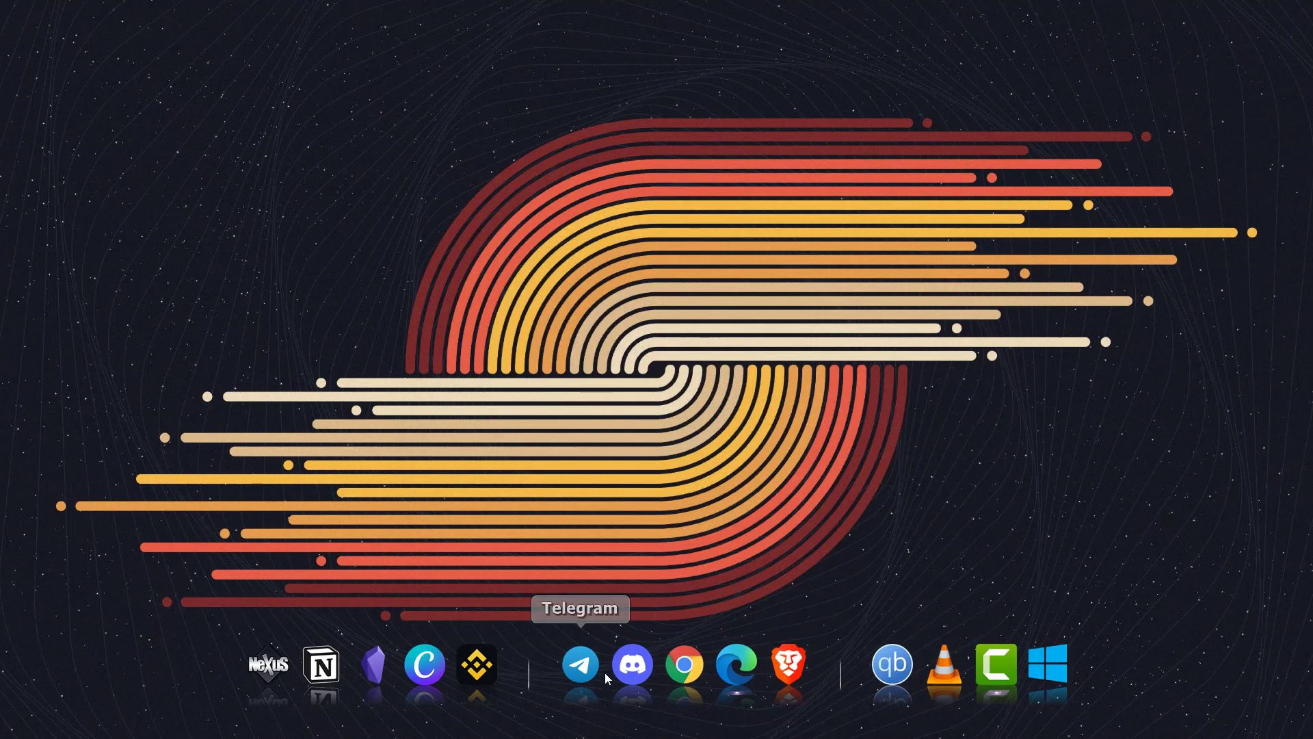
right_click(263, 668)
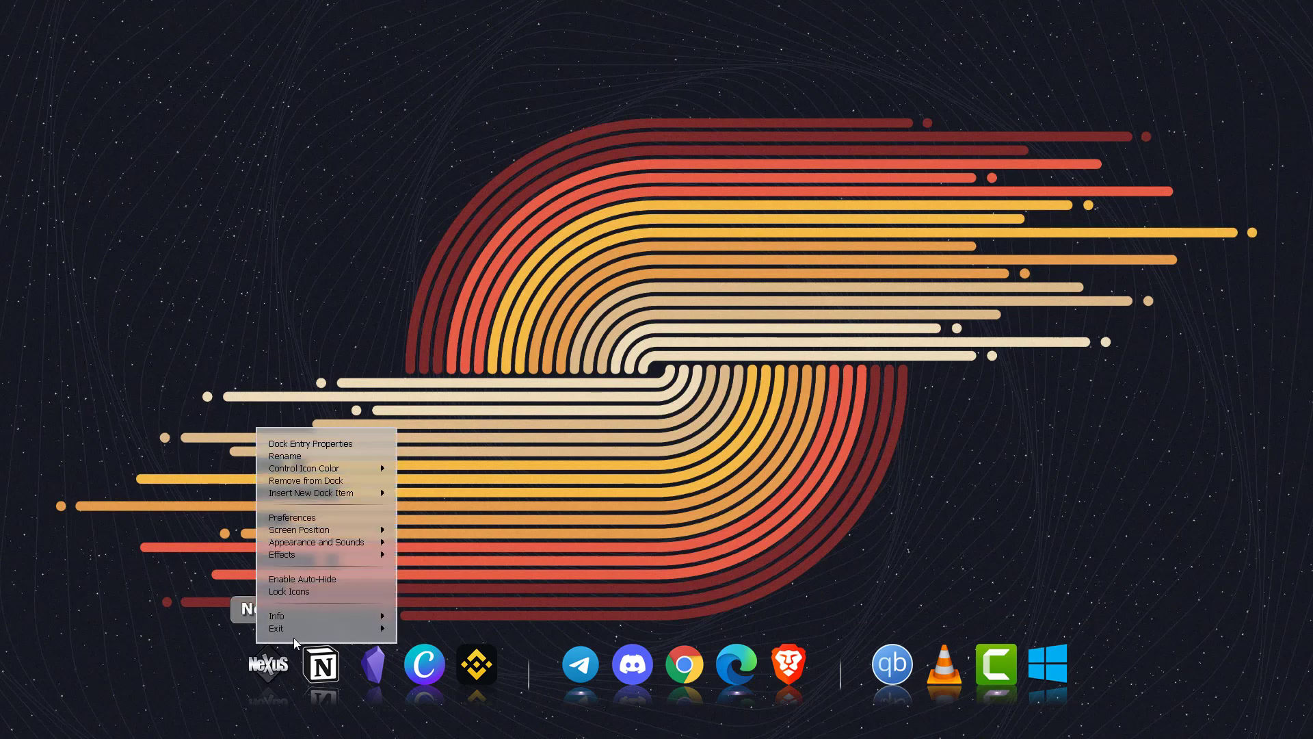
mouse_move(297, 557)
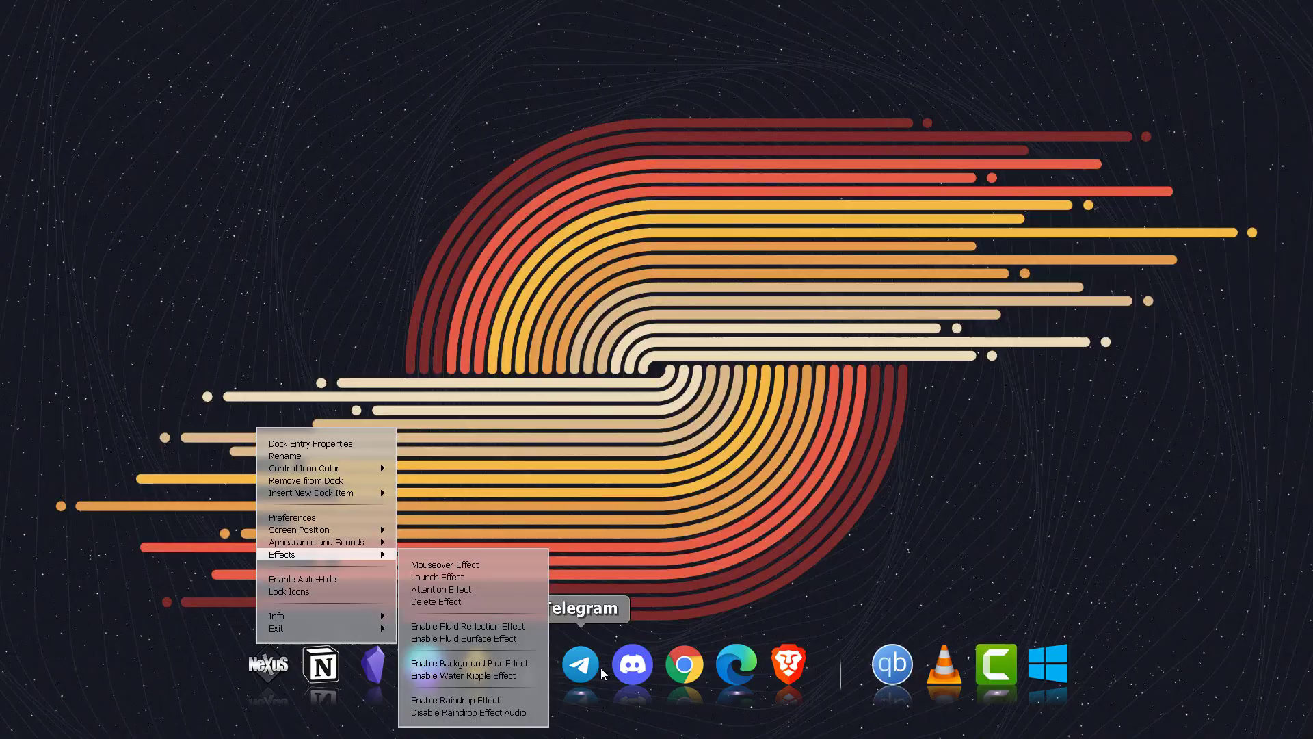
Launch Telegram from the dock, close its window, then start Discord
left_click(577, 664)
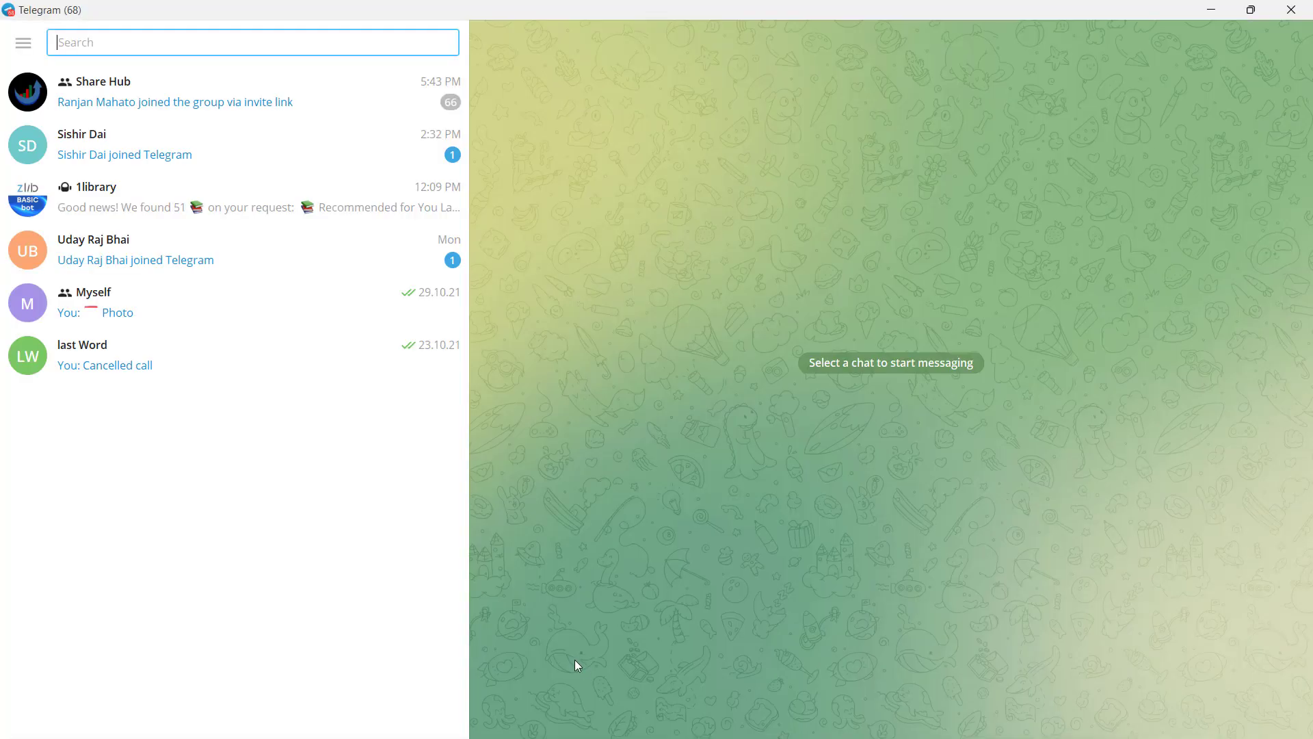
left_click(1298, 11)
left_click(622, 667)
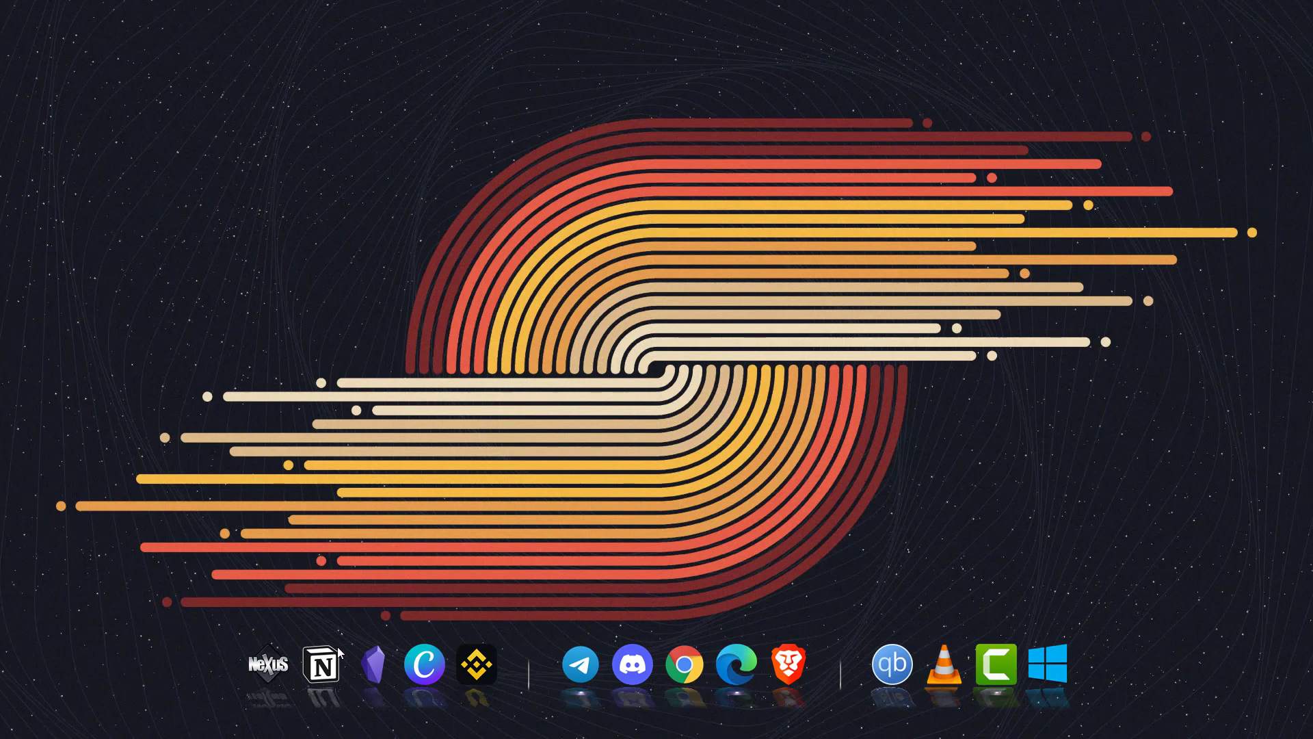
right_click(265, 664)
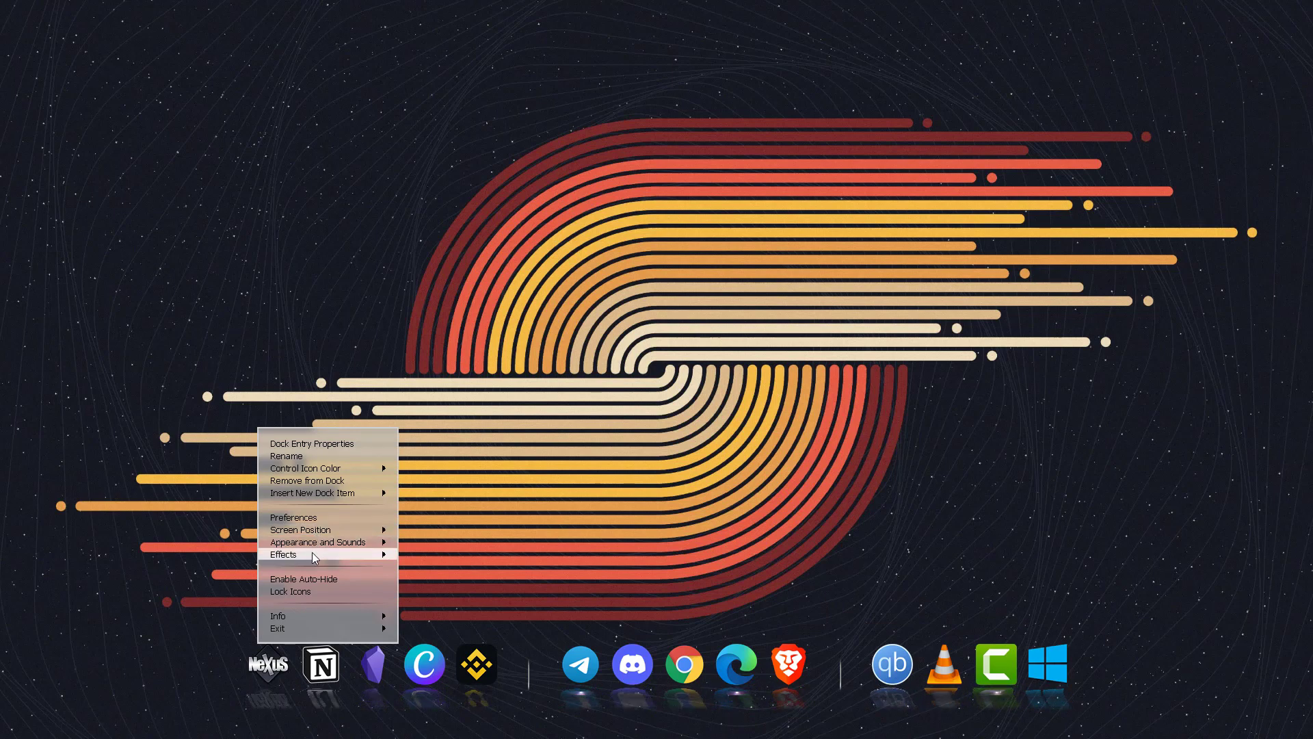
left_click(320, 443)
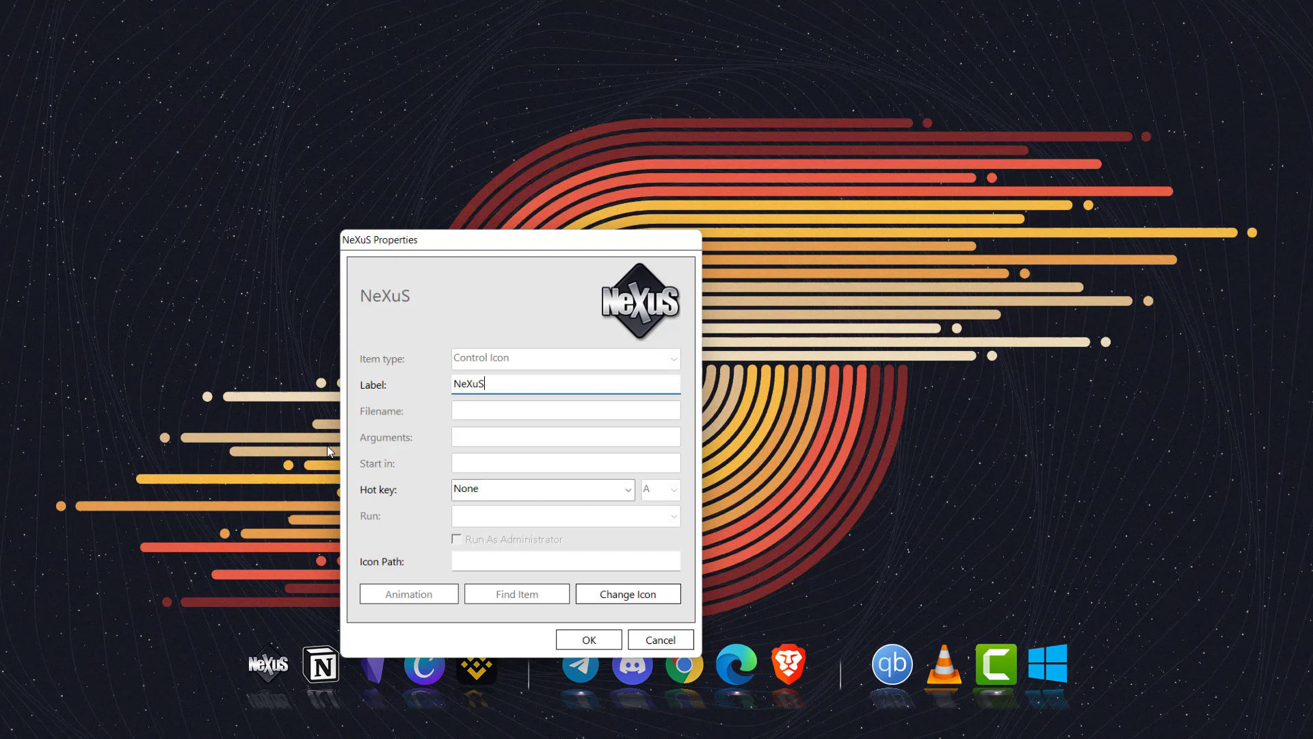
left_click(660, 639)
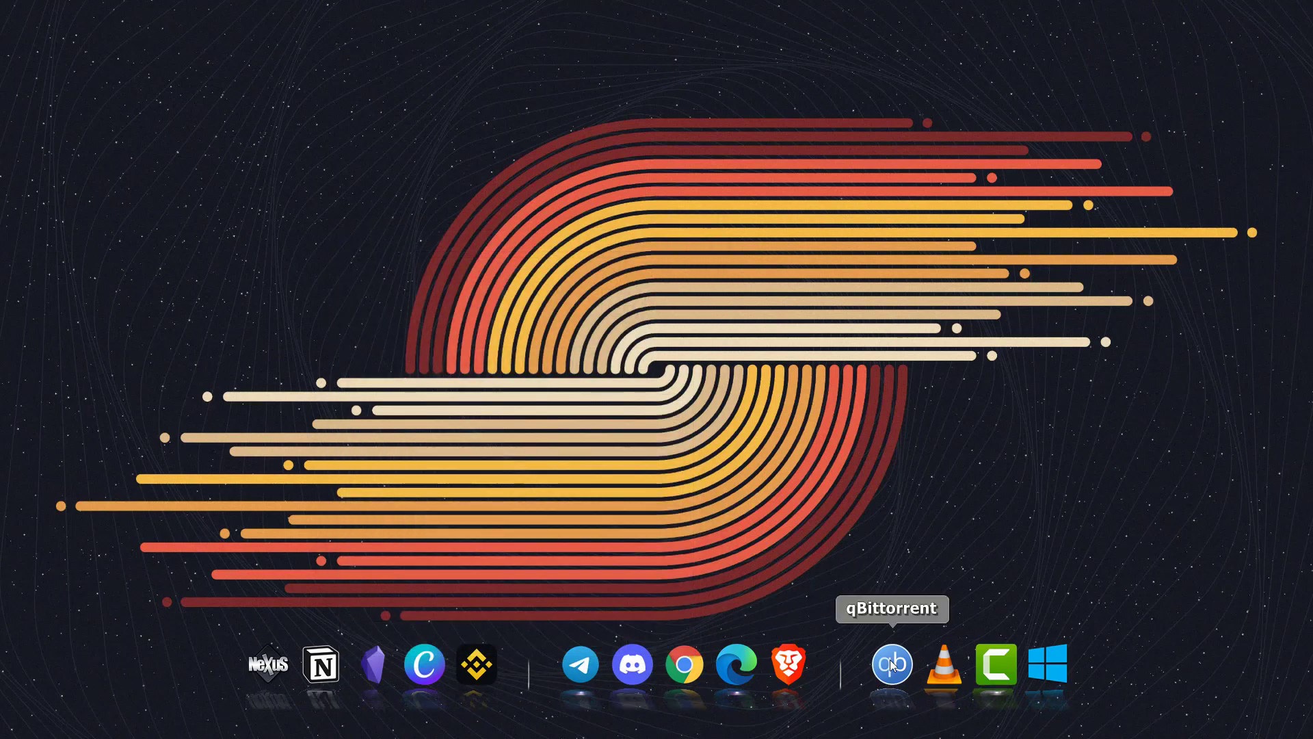
Set the Dock Icon Size under Appearance and Sounds to 16x16
right_click(263, 674)
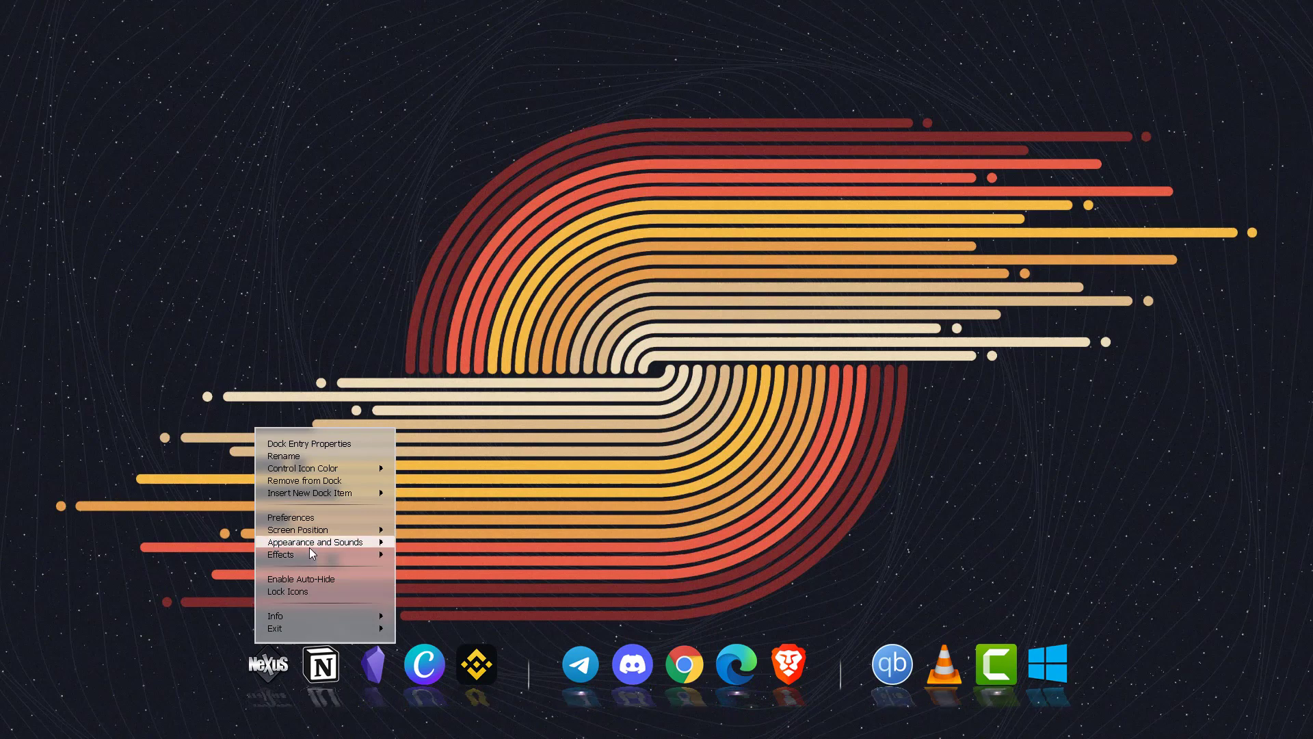
right_click(266, 663)
right_click(272, 665)
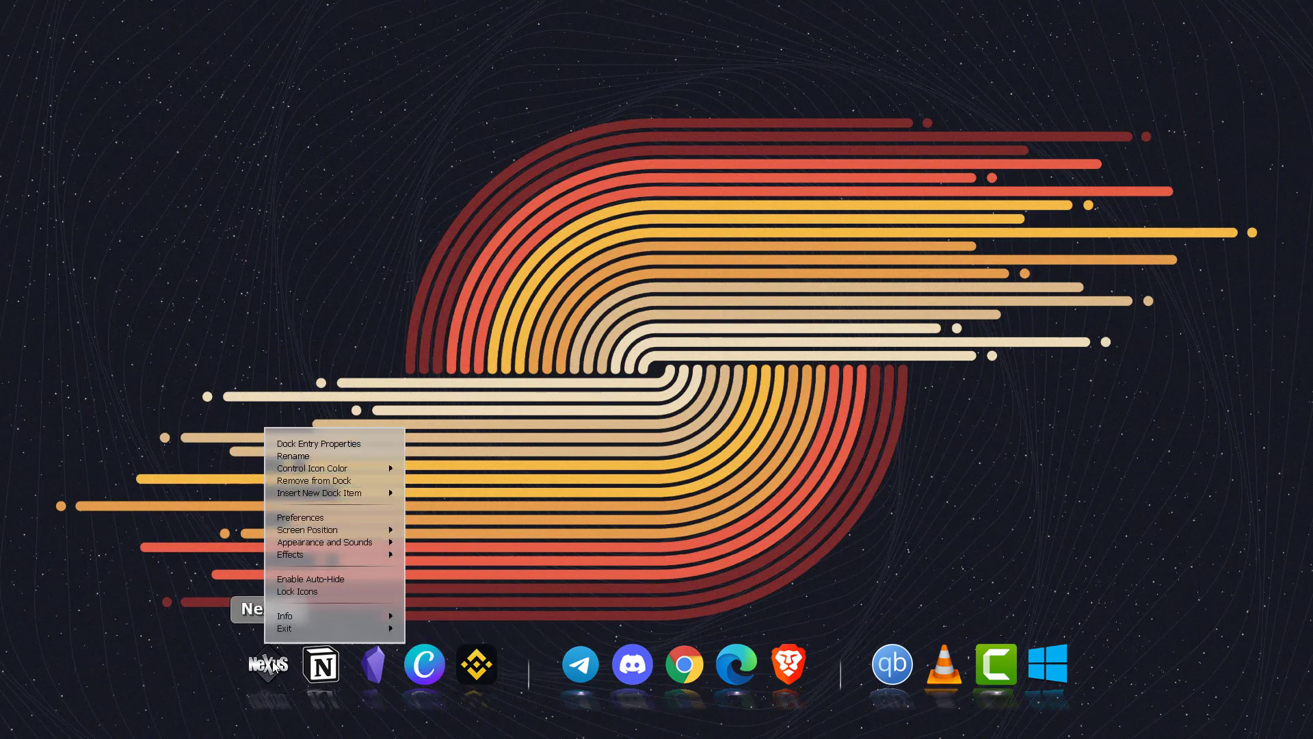
mouse_move(393, 541)
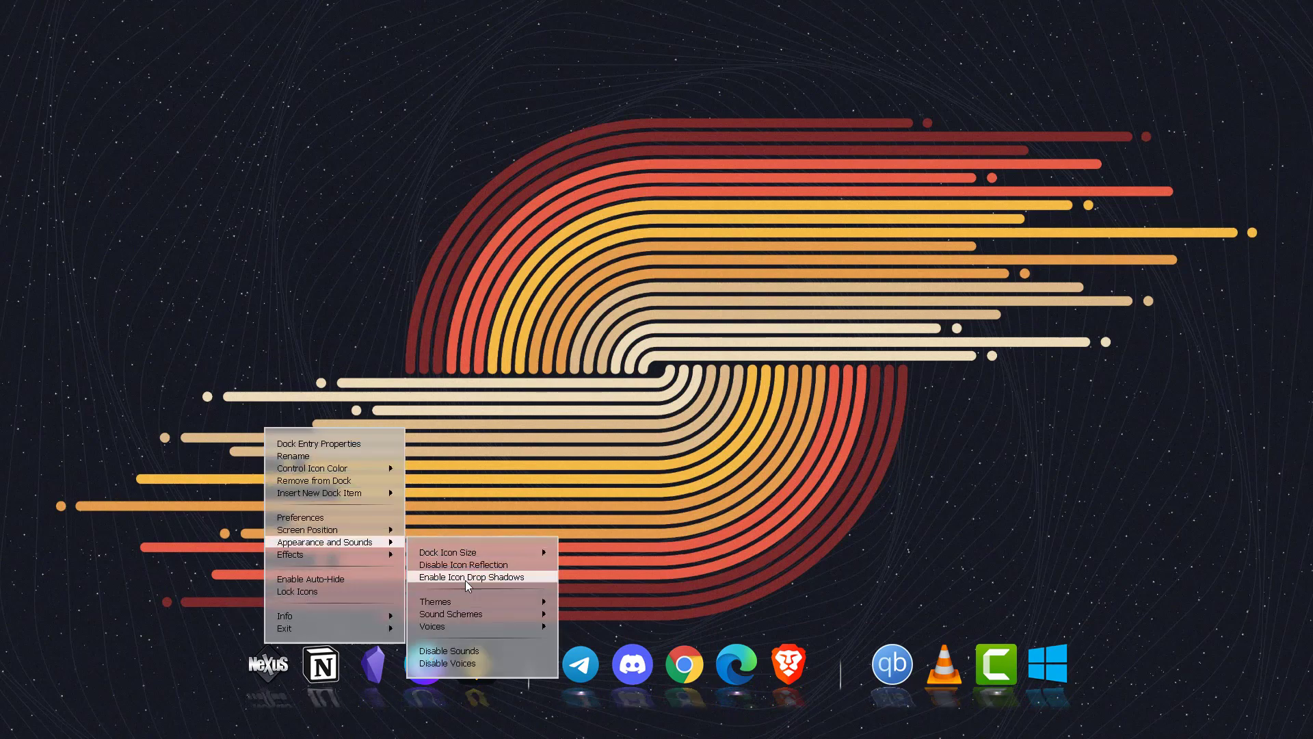
mouse_move(498, 552)
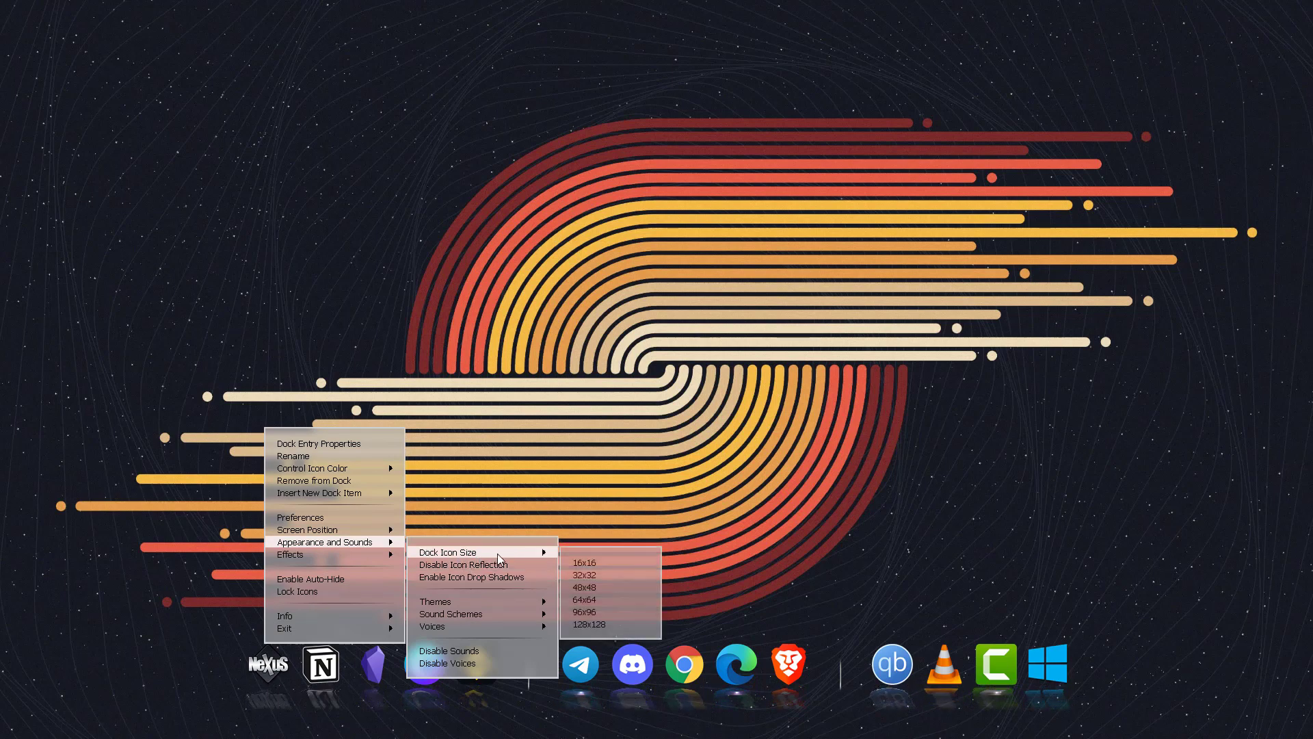
left_click(585, 563)
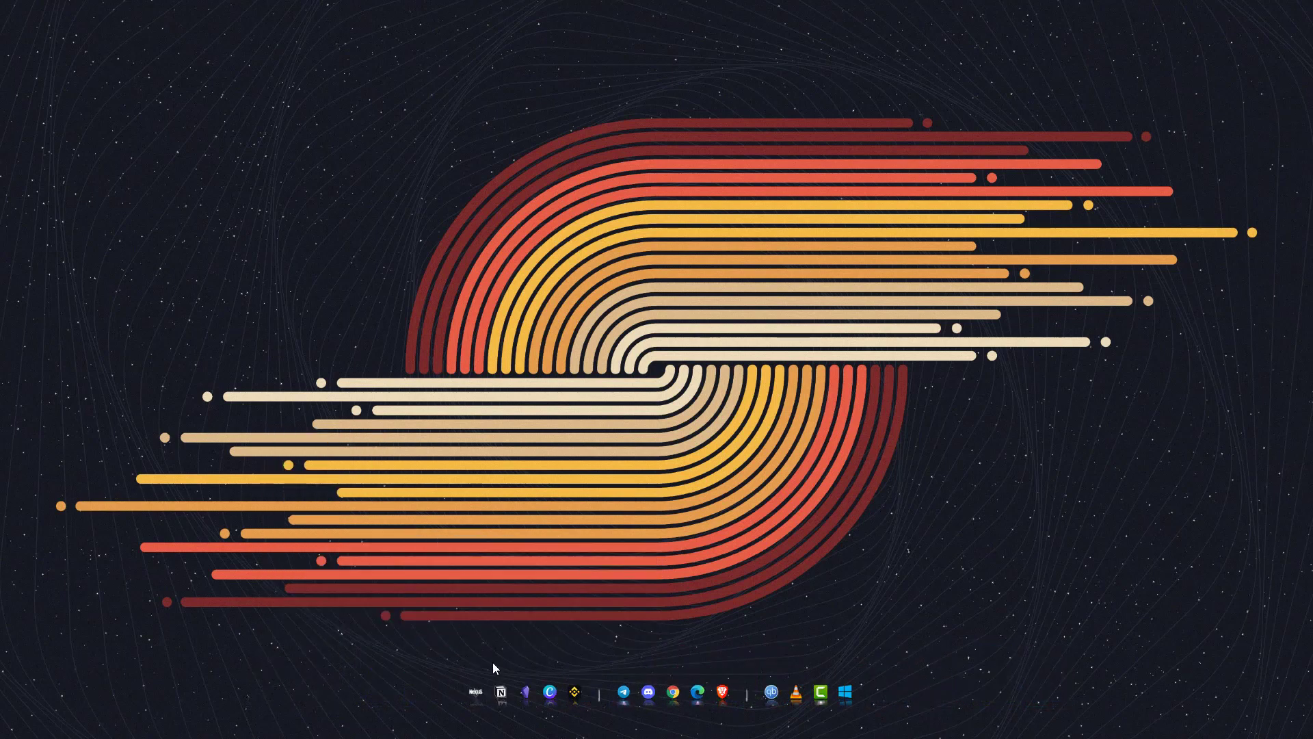
right_click(462, 688)
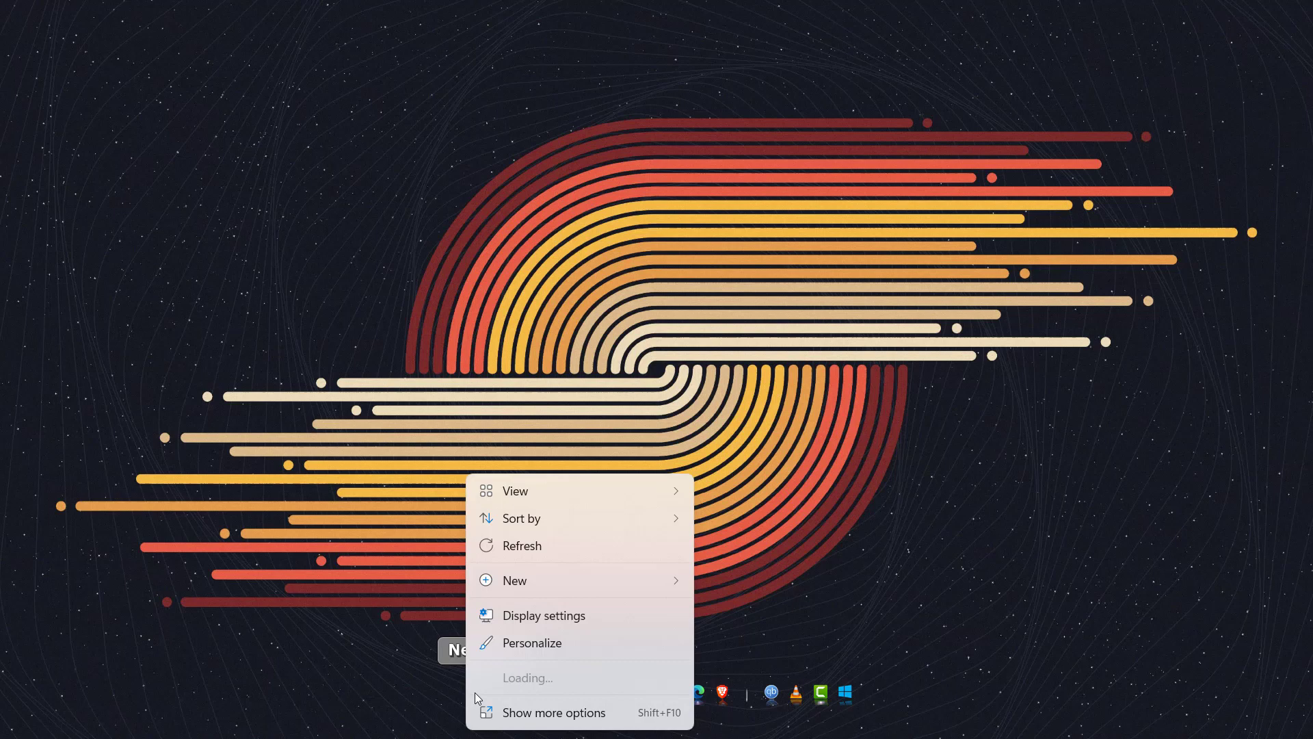
Dismiss the desktop menu and pick a larger Dock Icon Size for the dock
left_click(444, 692)
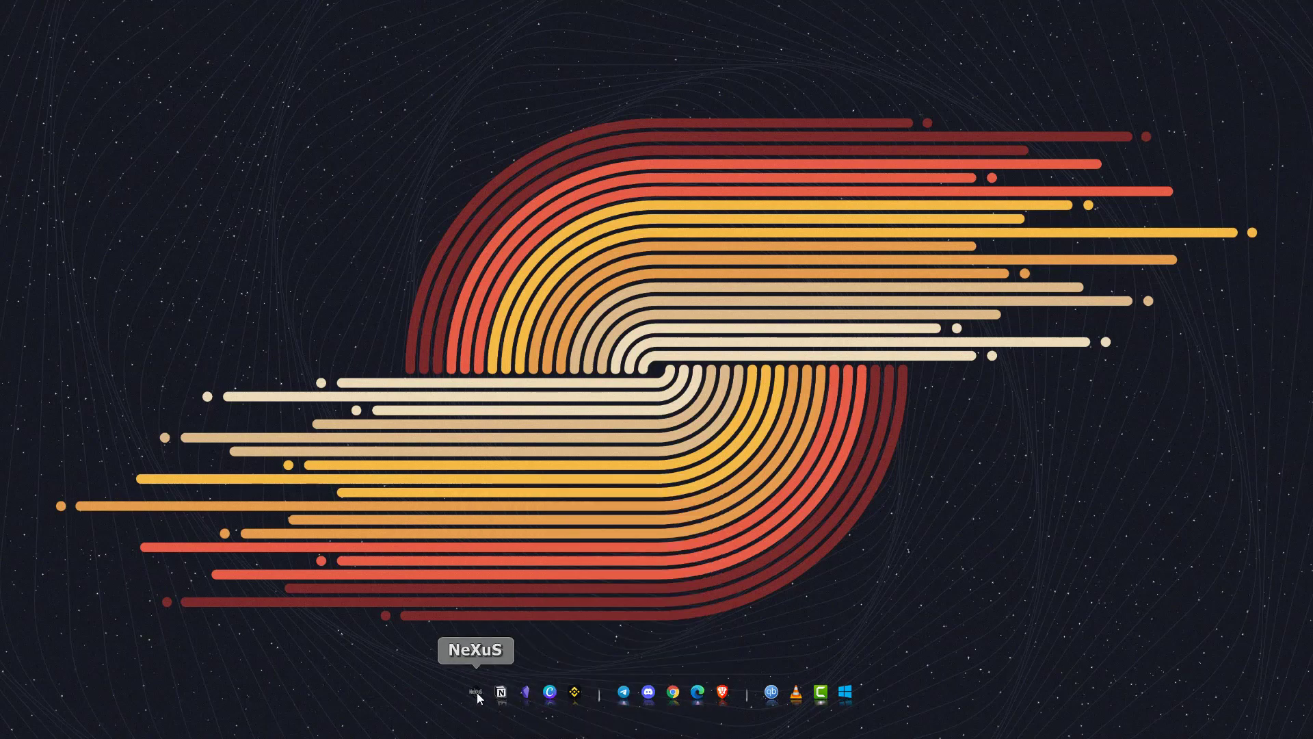
right_click(478, 689)
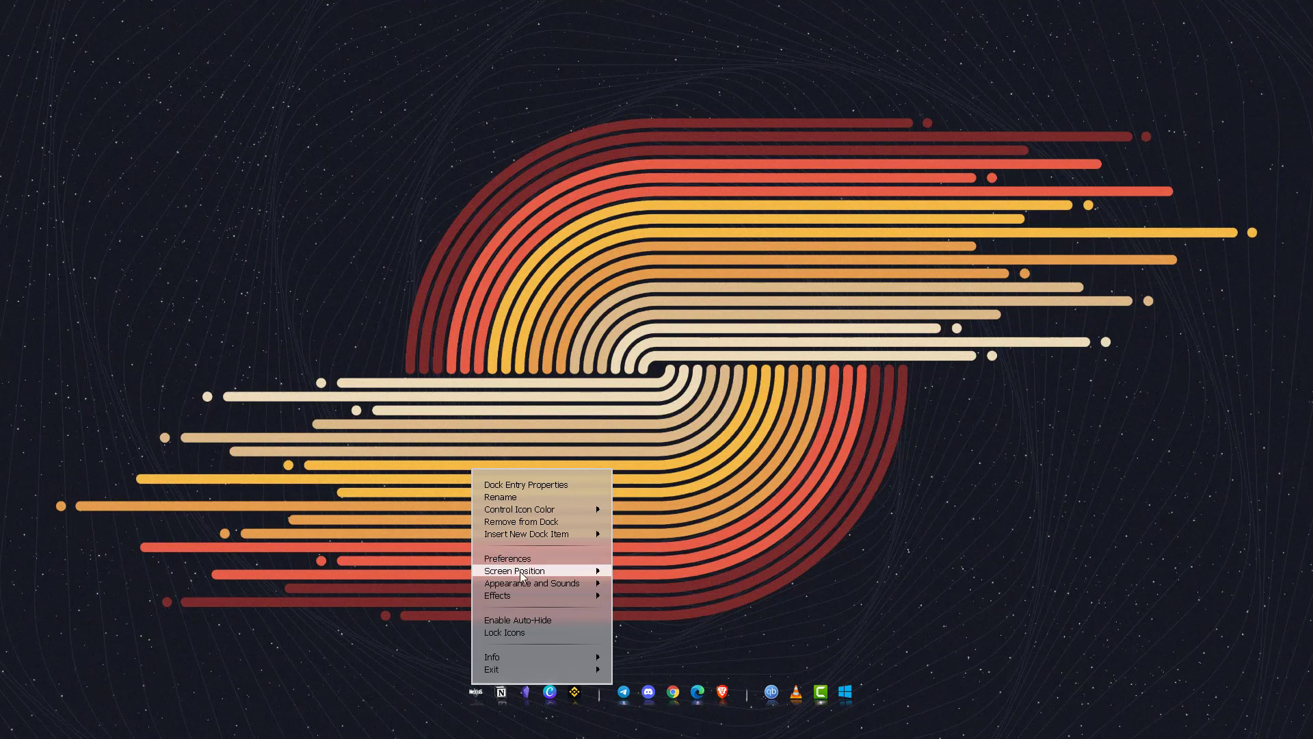
mouse_move(526, 586)
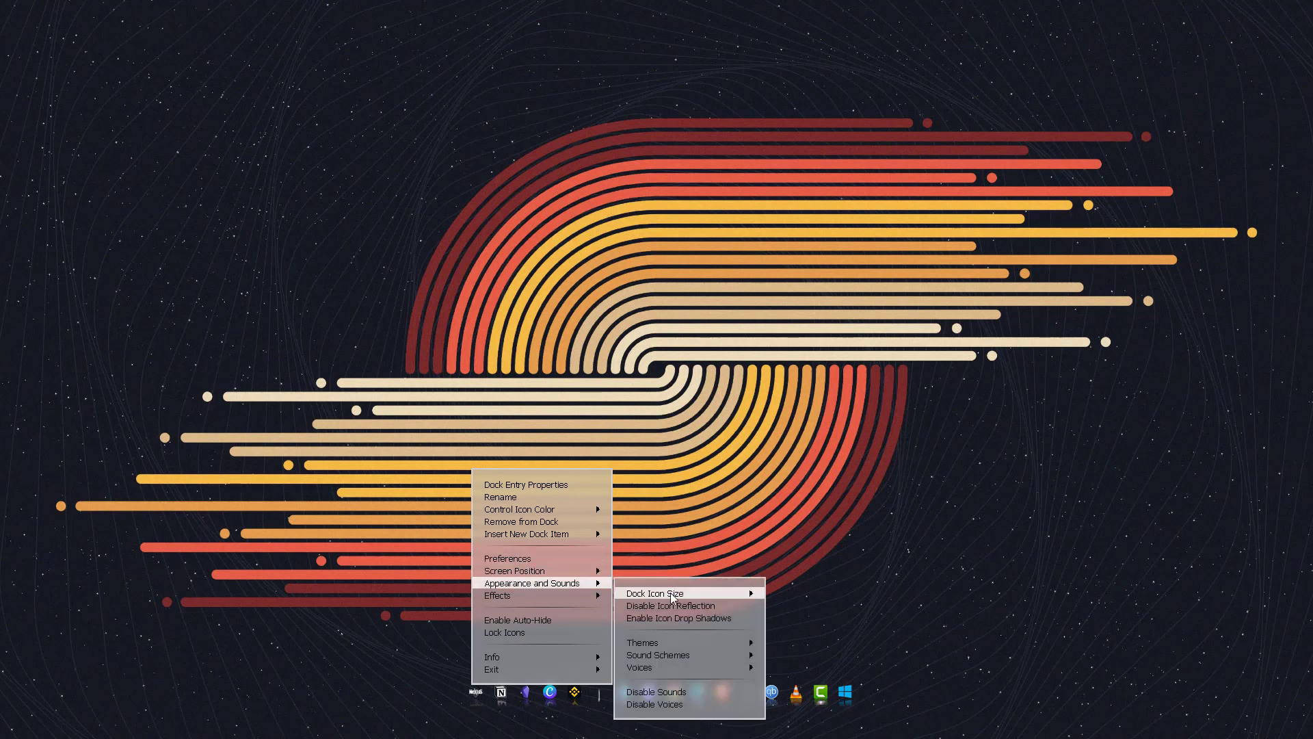
mouse_move(670, 592)
left_click(800, 643)
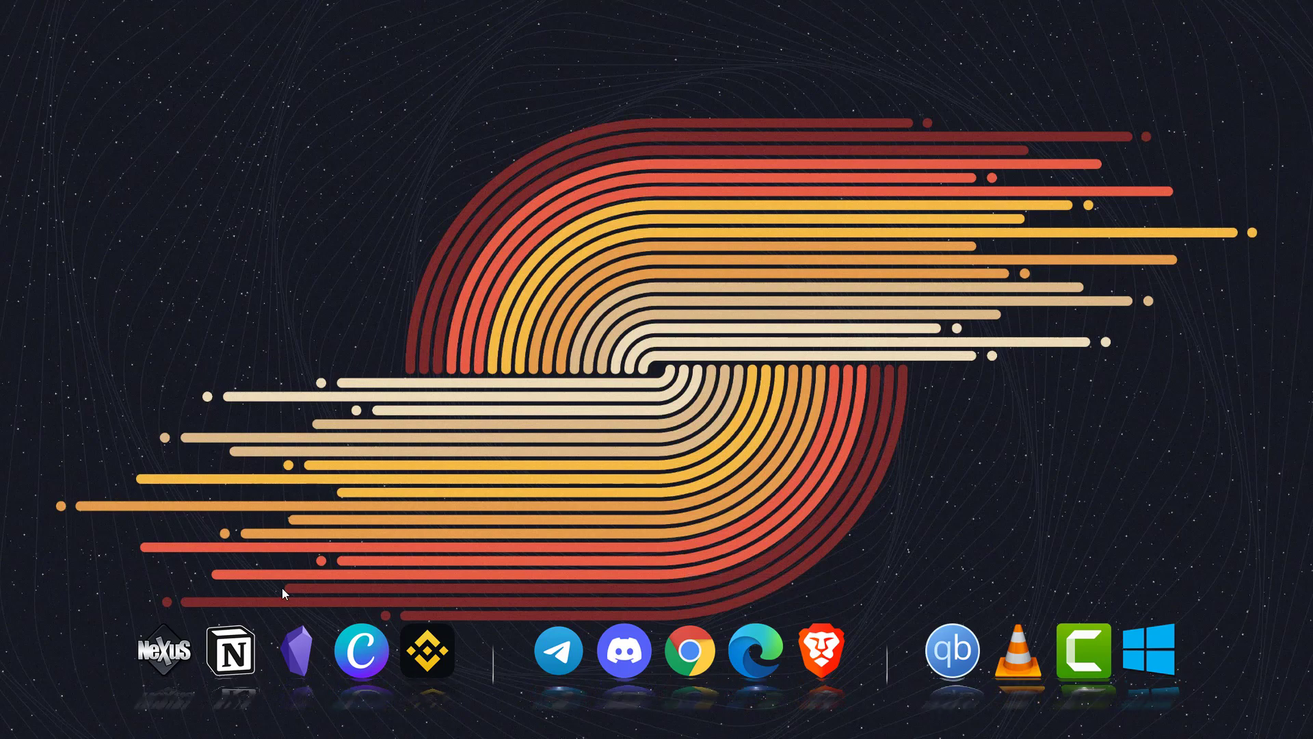
Try another Dock Icon Size, then settle the dock icons at 32x32
right_click(154, 646)
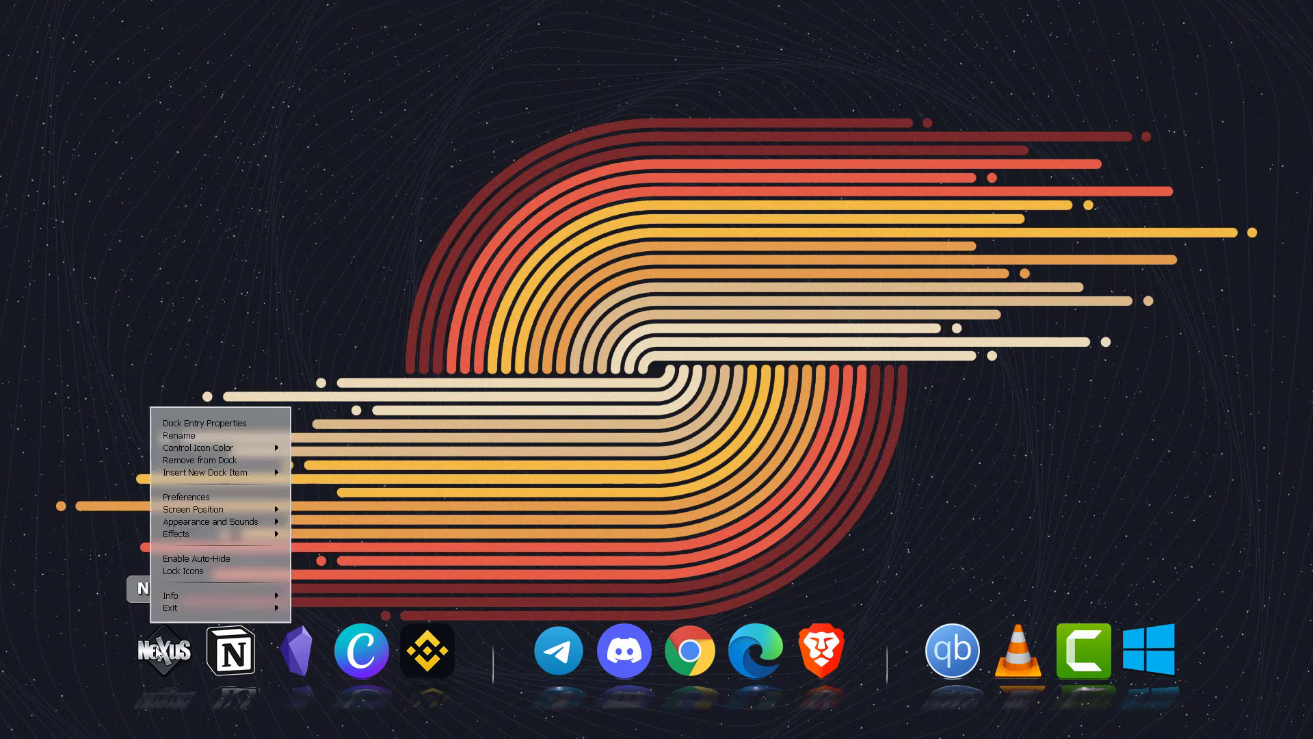
mouse_move(225, 522)
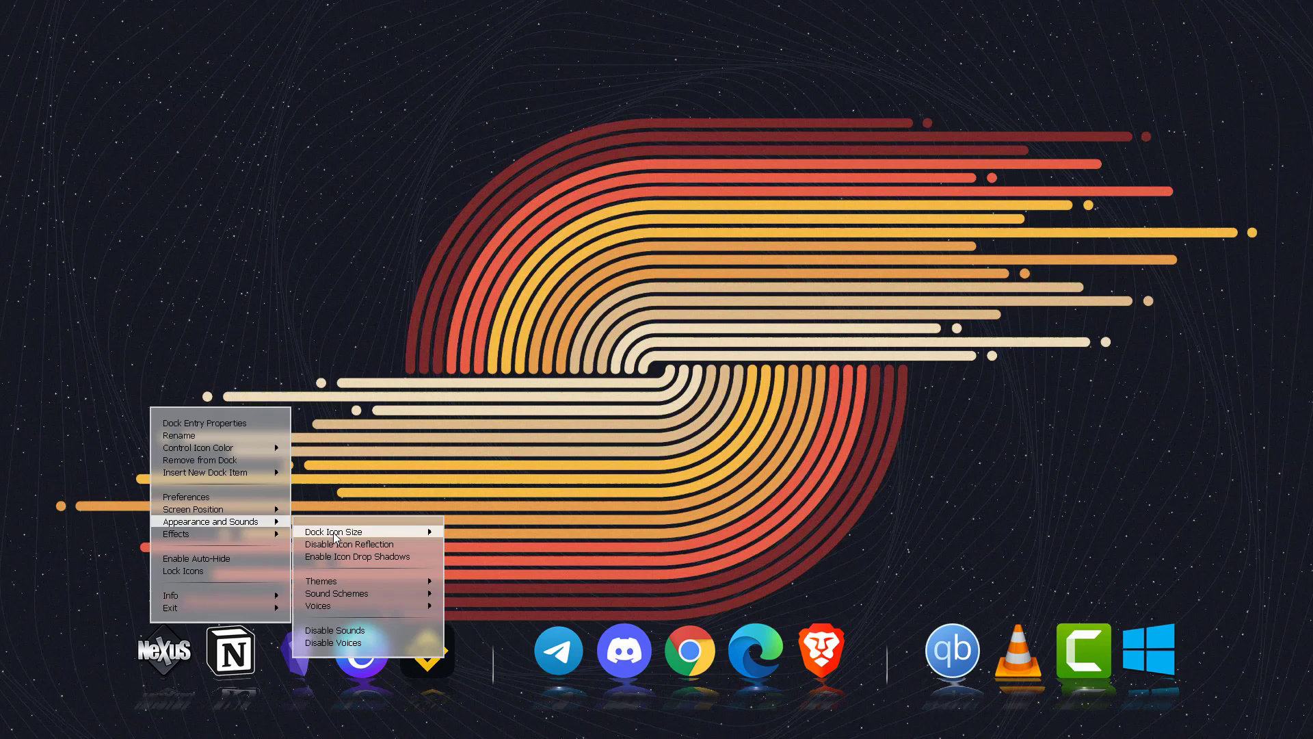
mouse_move(338, 535)
left_click(486, 566)
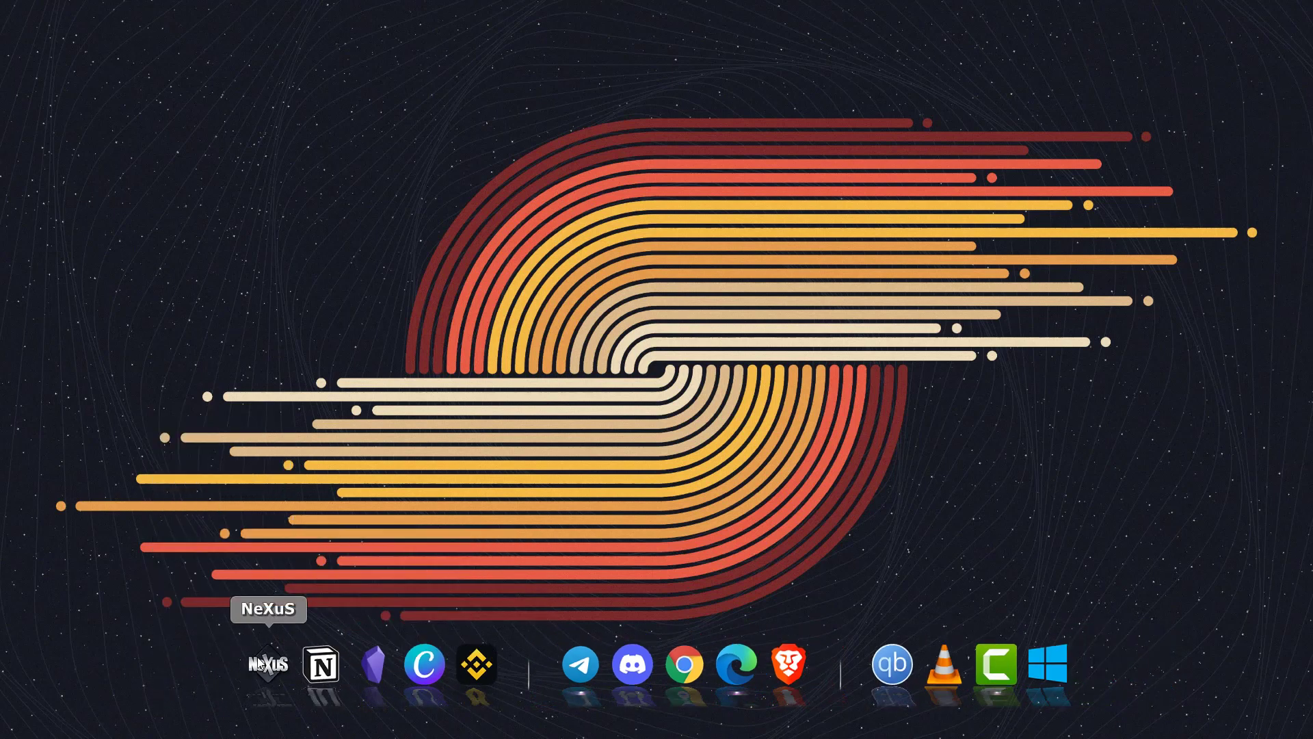
right_click(277, 672)
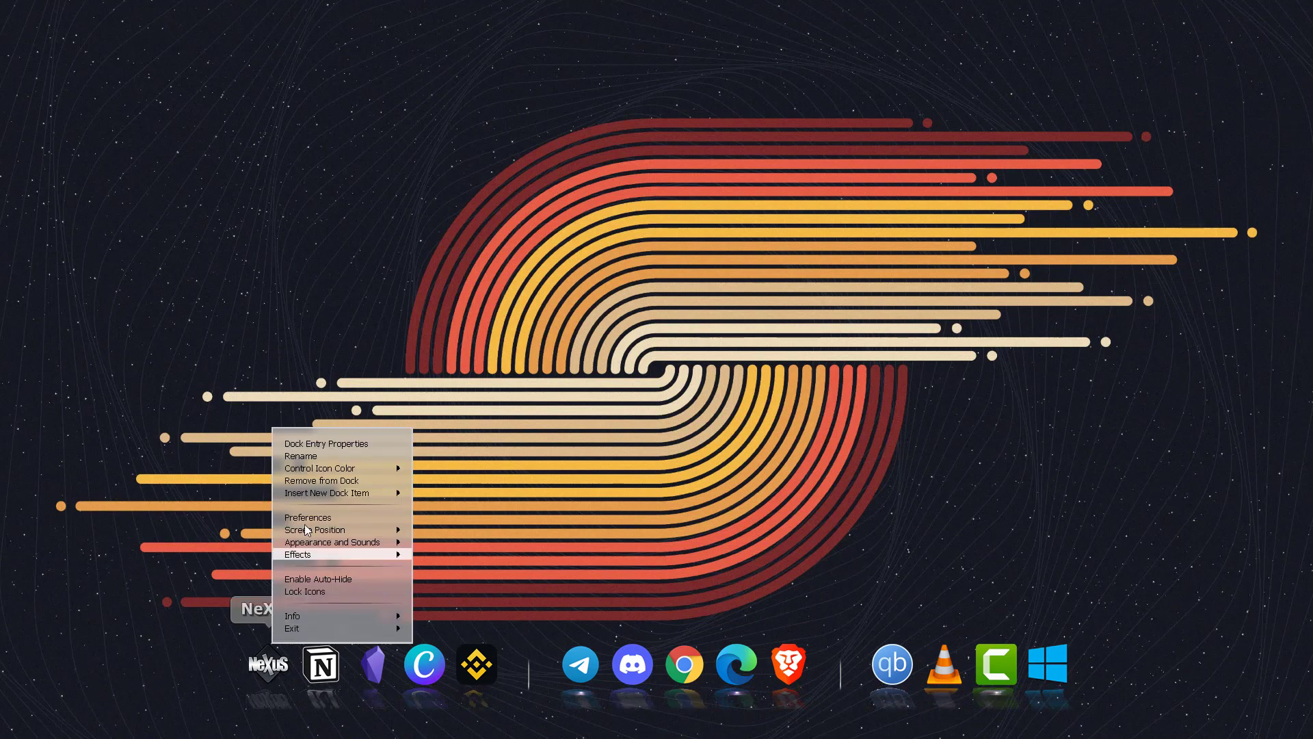
mouse_move(370, 542)
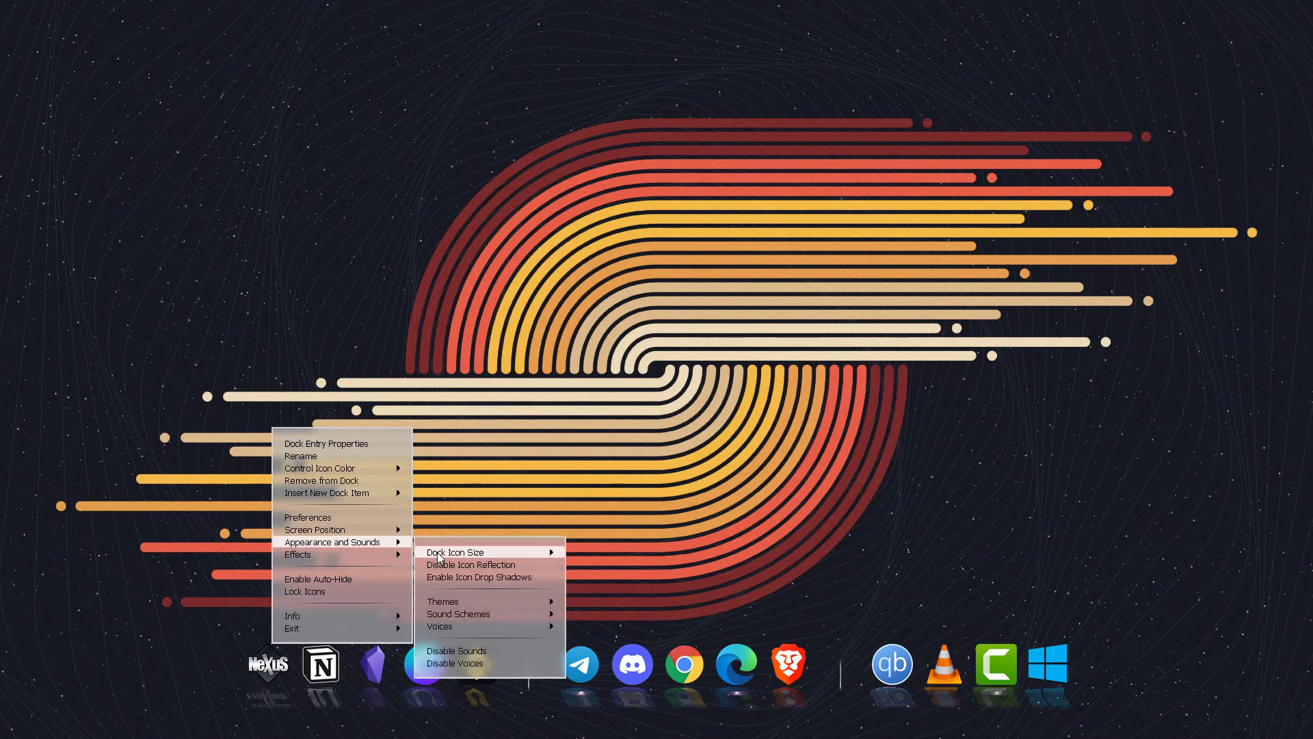
mouse_move(437, 552)
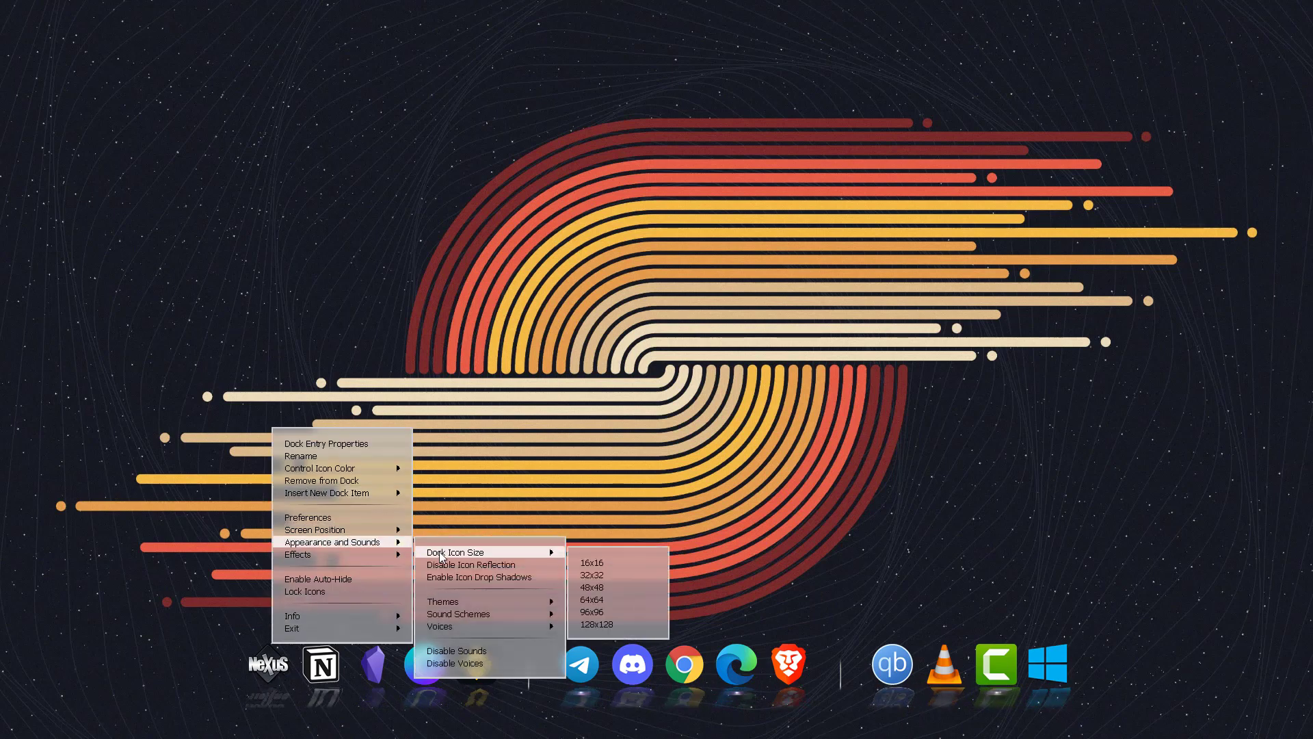
left_click(586, 575)
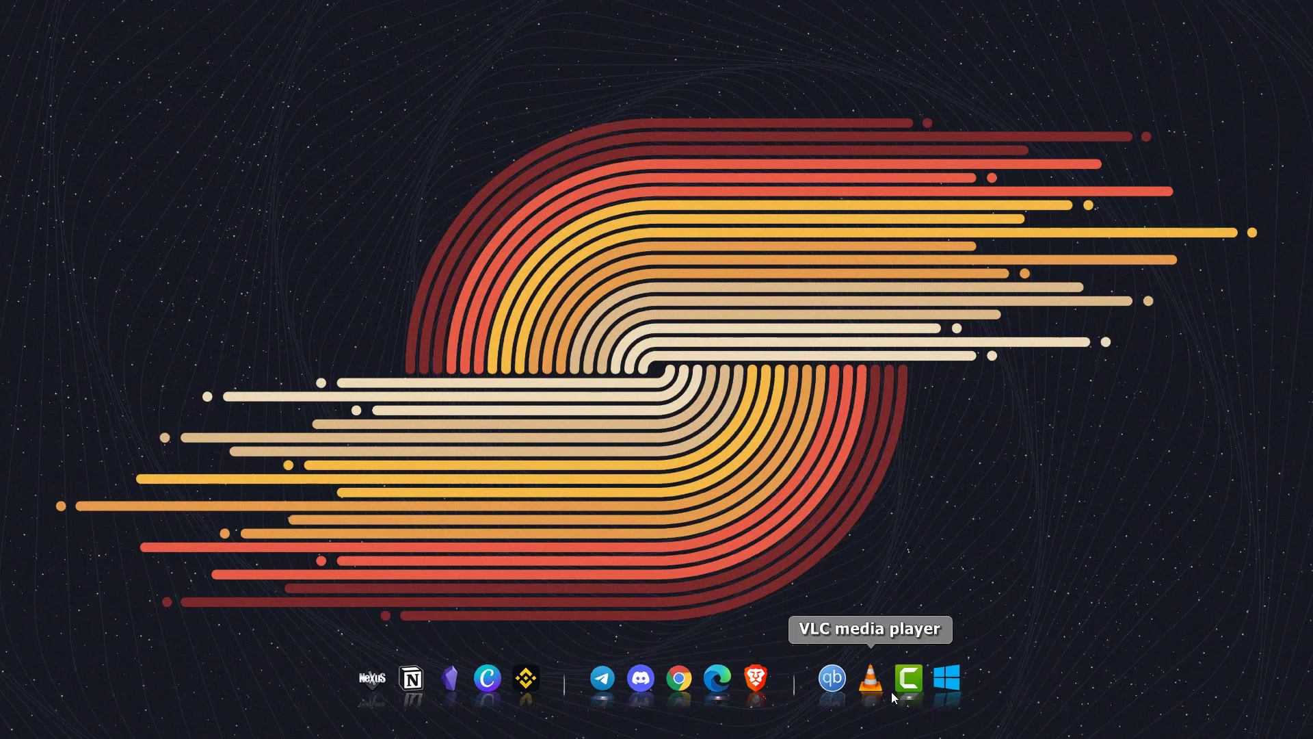
Enable Icon Drop Shadows under Appearance and Sounds for the dock icons
right_click(372, 682)
mouse_move(448, 565)
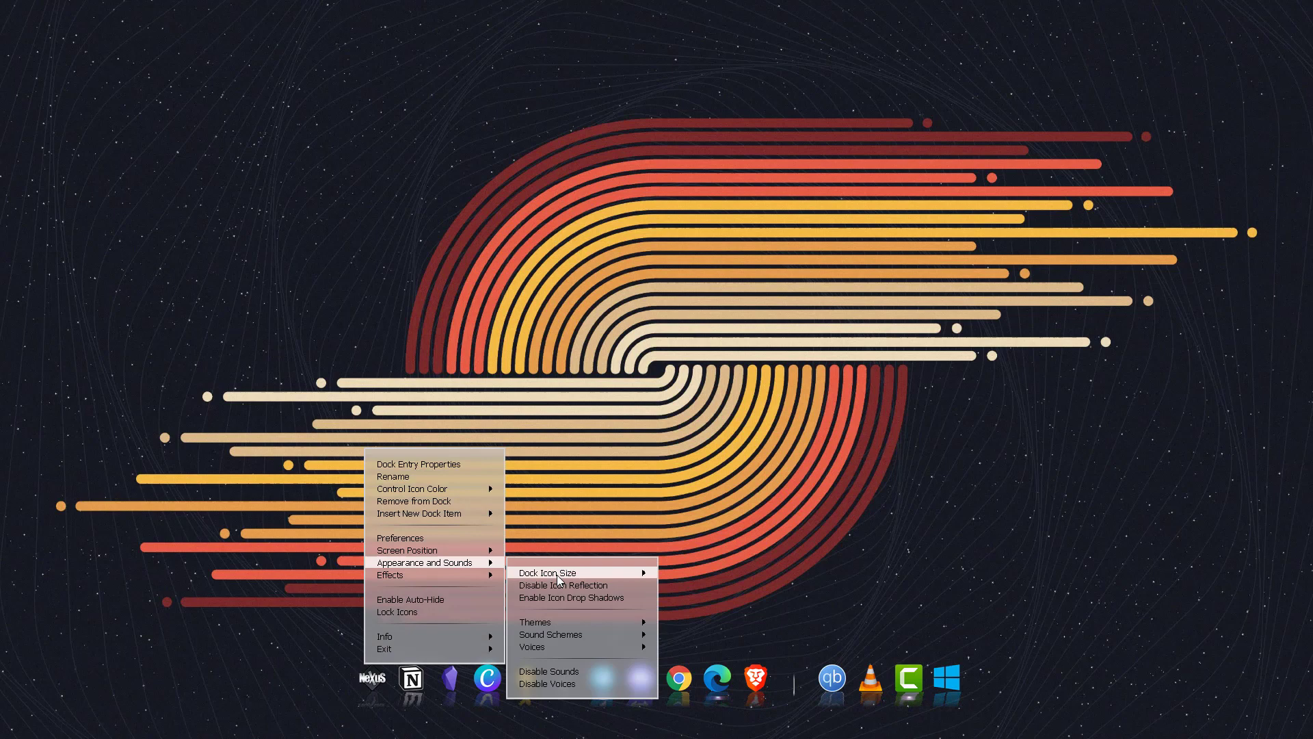
left_click(610, 601)
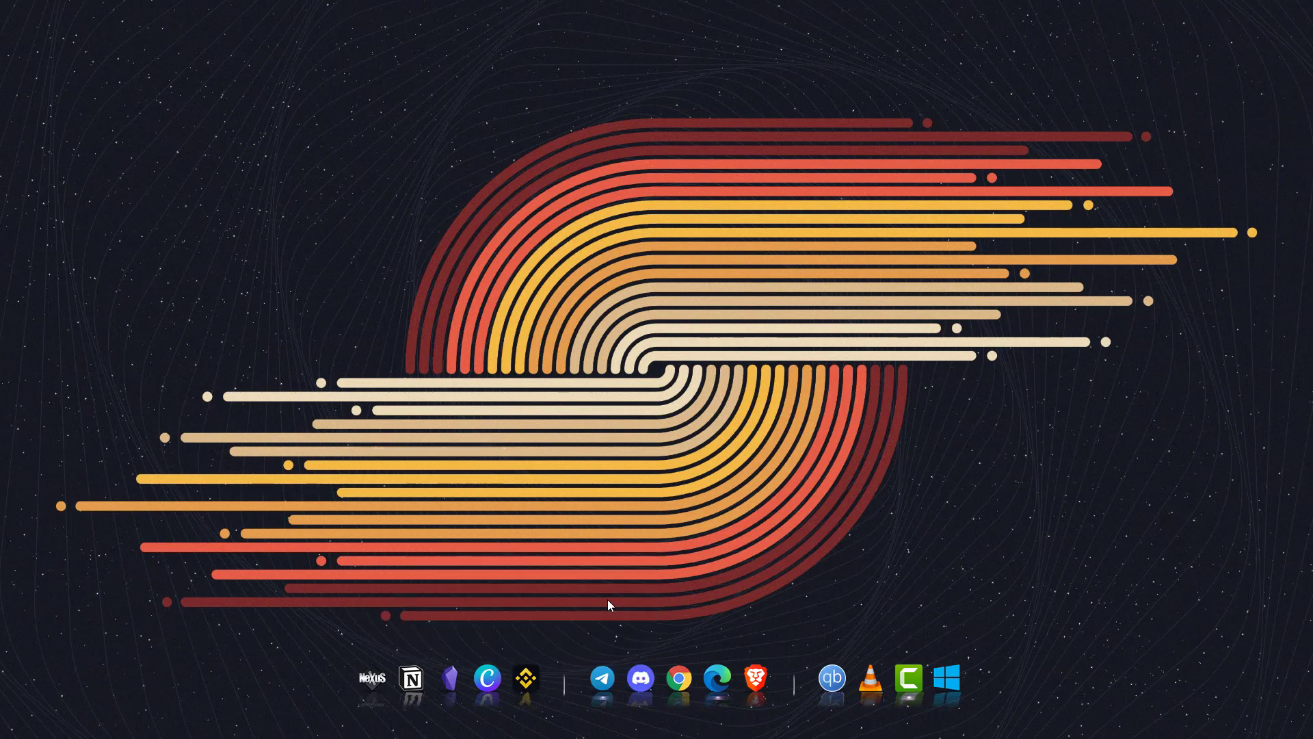
right_click(377, 679)
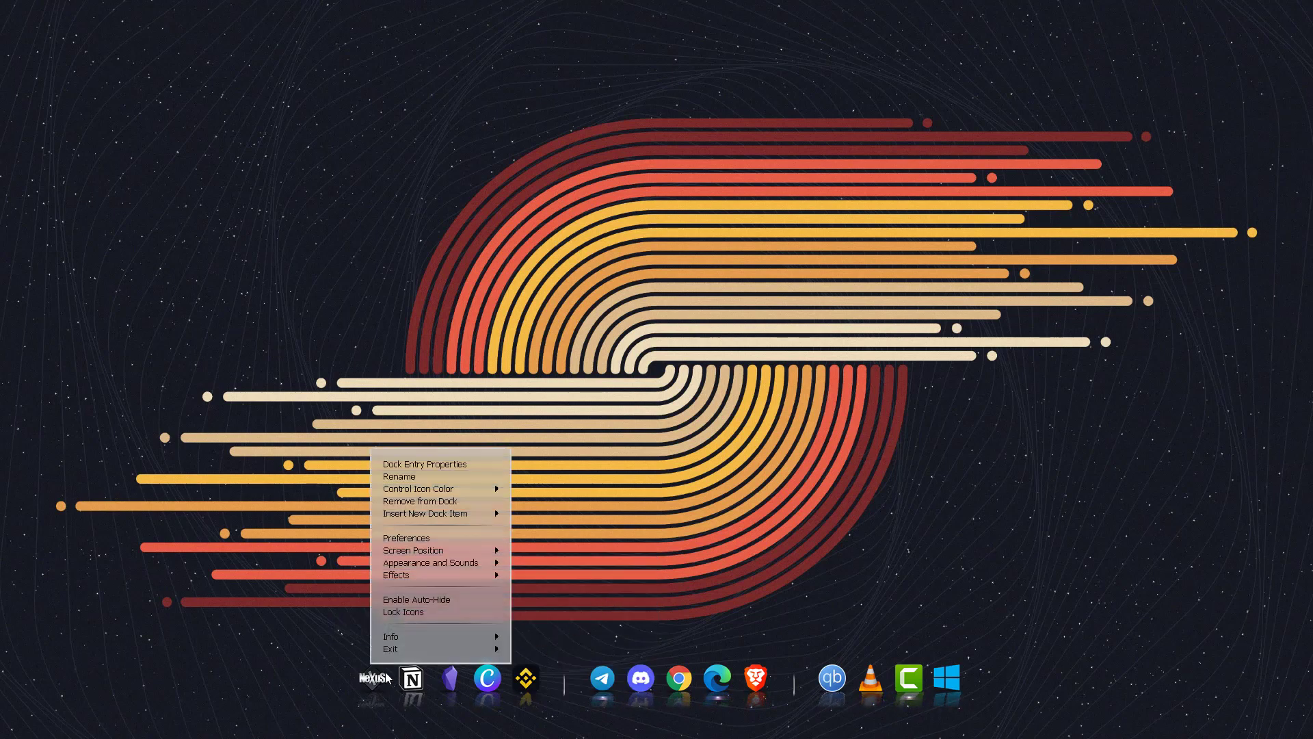
left_click(818, 495)
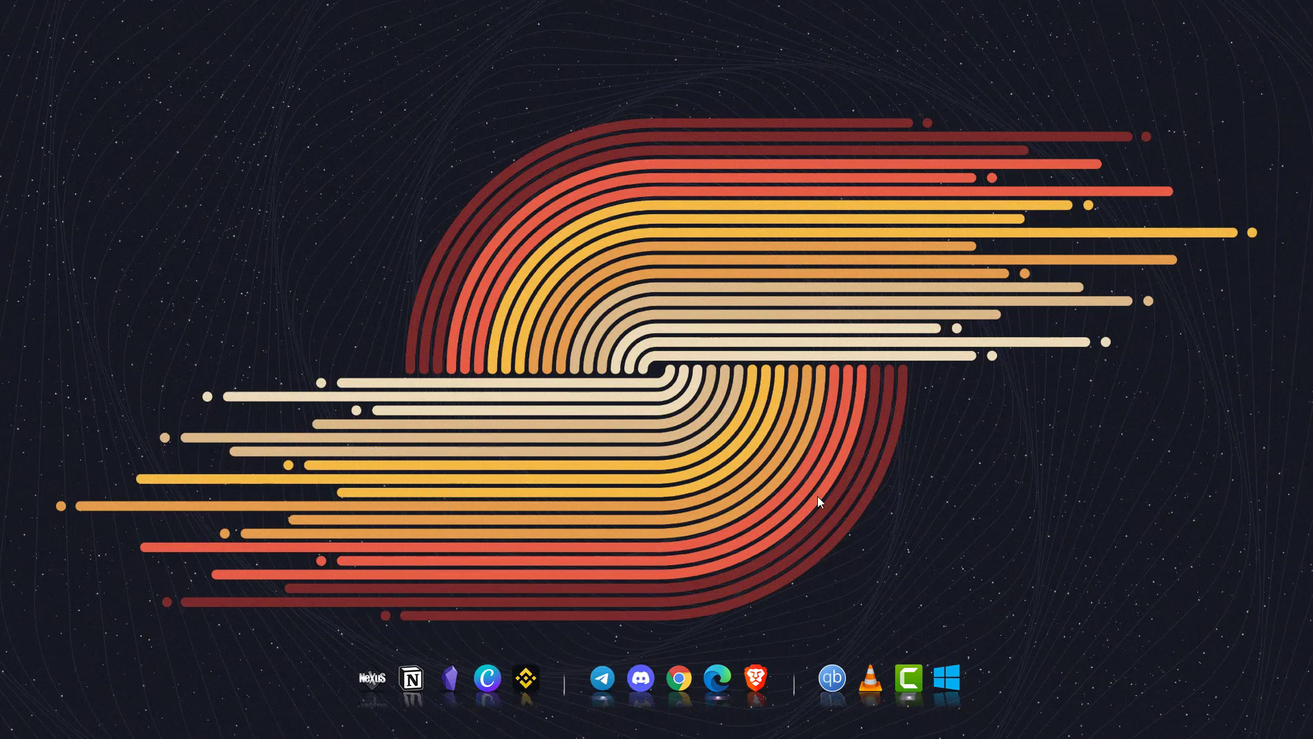
Open the Chrome dock entry's properties and browse for a new icon in Winstep Icons
right_click(679, 686)
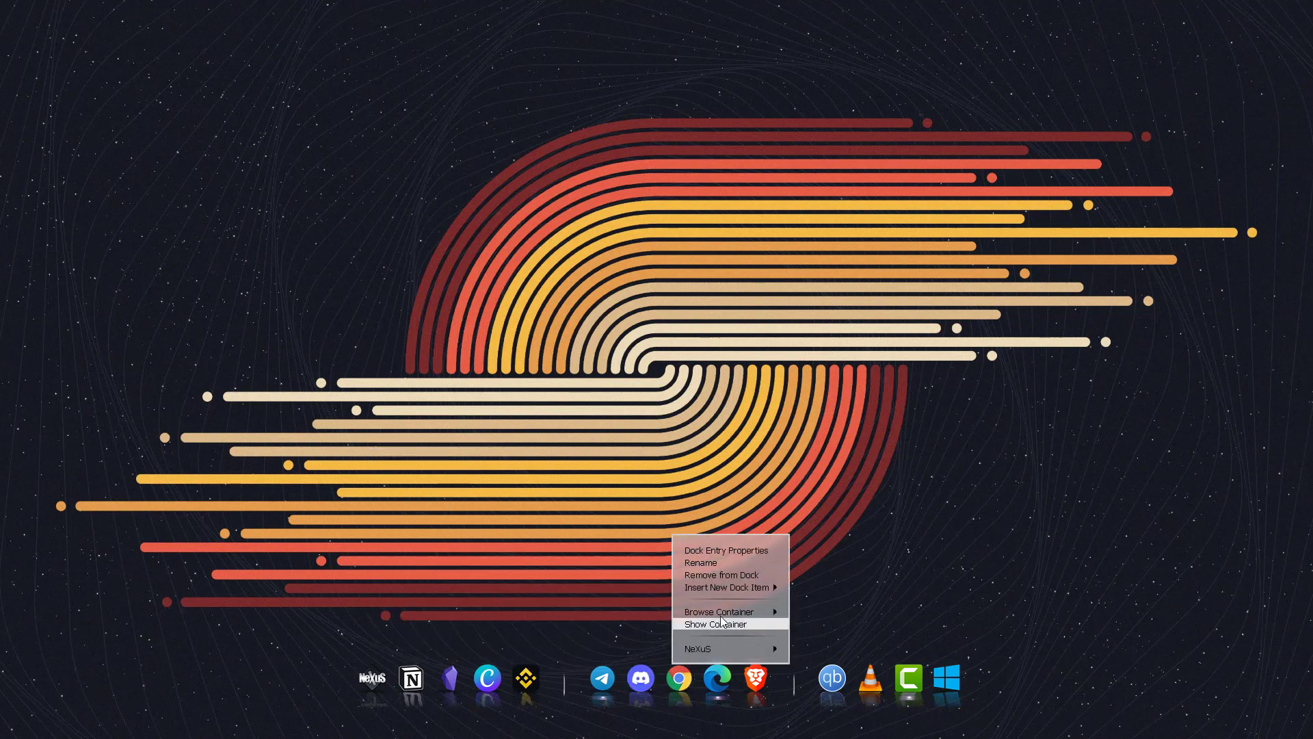
left_click(723, 553)
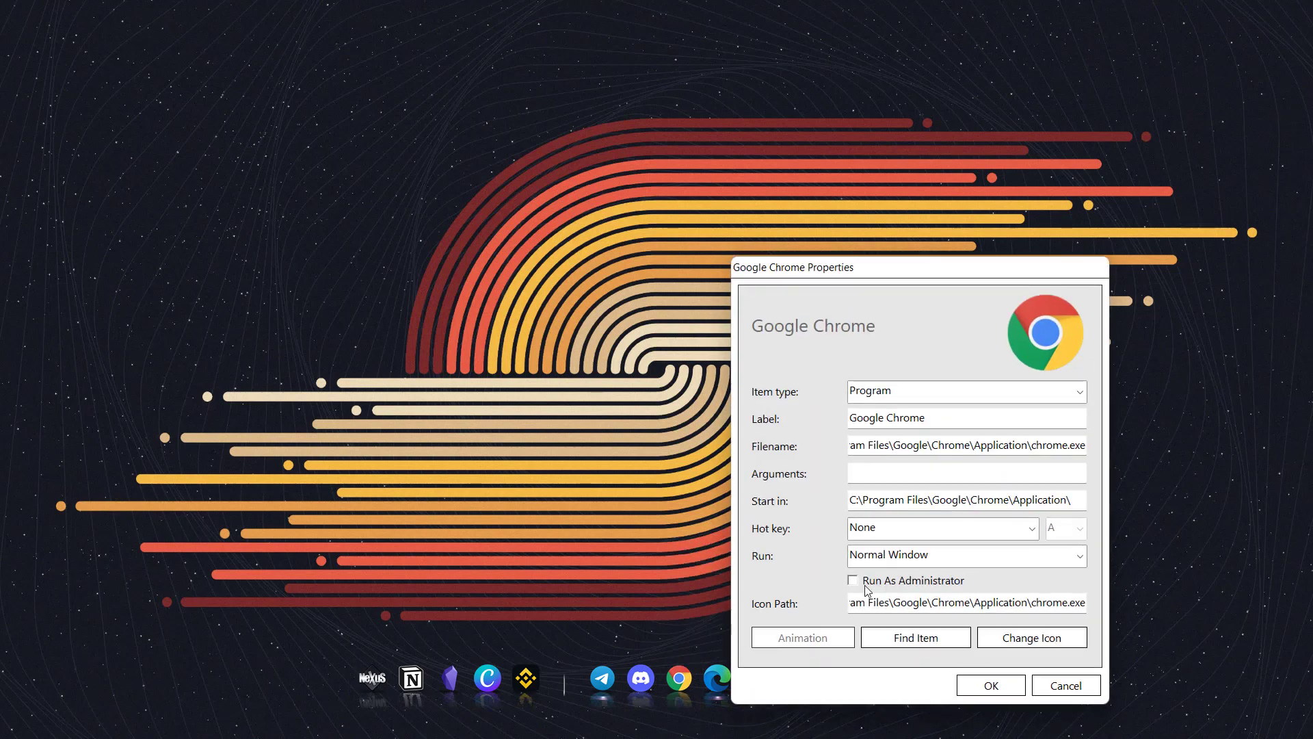
left_click(1046, 646)
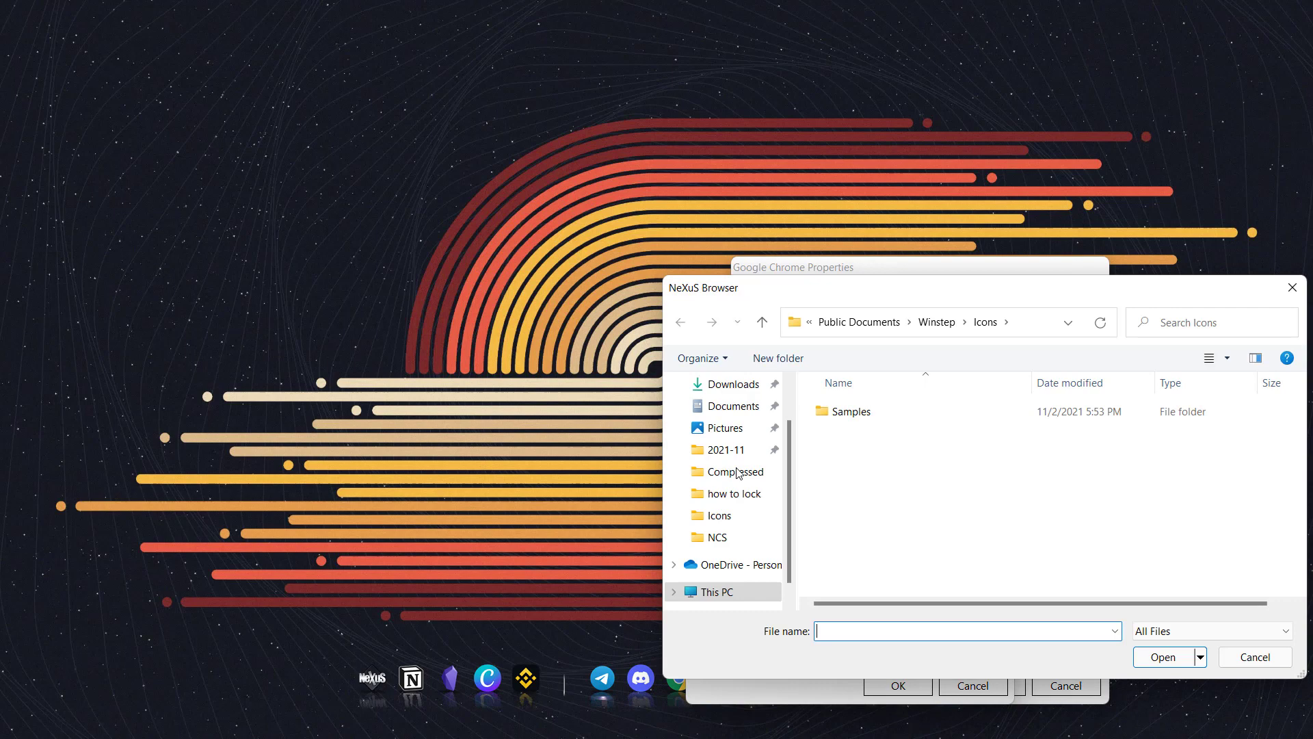
scroll(755, 459, "up", 1)
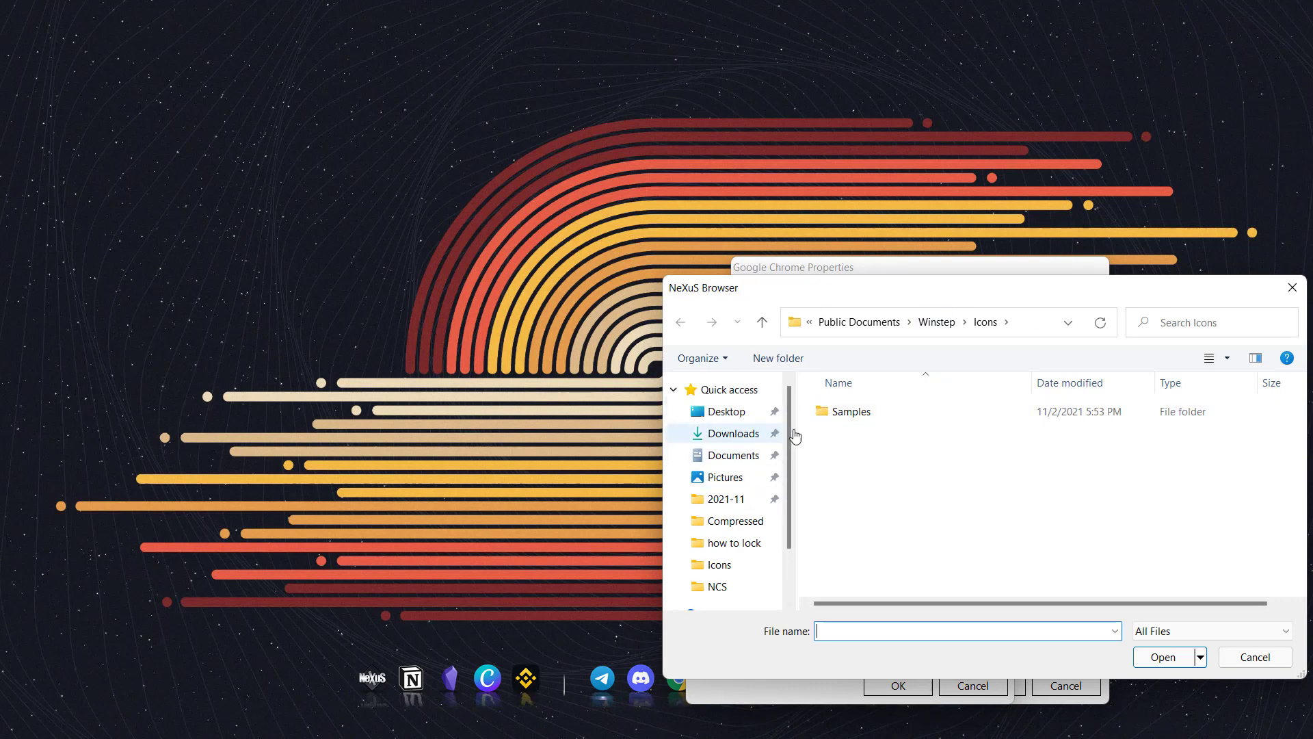